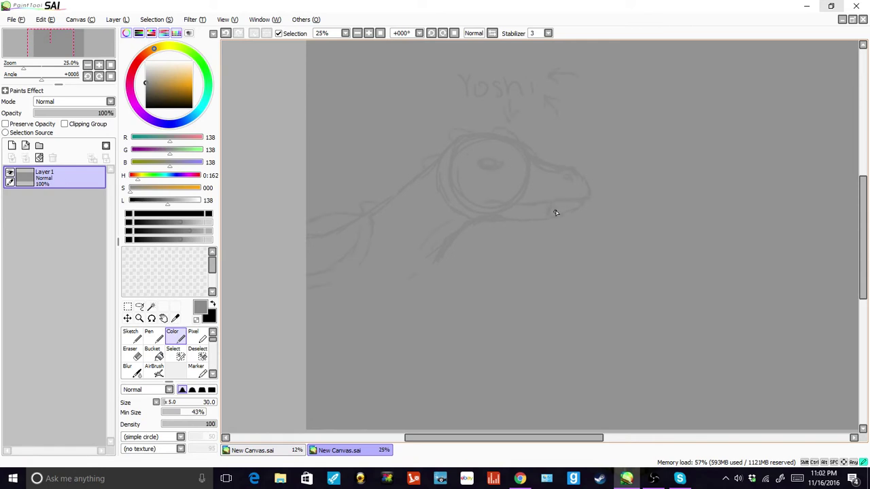
- Sketch small jagged teeth along the dinosaur's mouth and short detail strokes around its eye in grey
{"action": "left_click_drag", "start_coordinate": [557, 208], "coordinate": [559, 200]}
{"action": "key", "text": "ctrl+z"}
{"action": "key", "text": "ctrl+z"}
{"action": "key", "text": "ctrl+z"}
{"action": "left_click", "coordinate": [555, 224]}
{"action": "key", "text": "ctrl+z"}
{"action": "left_click", "coordinate": [549, 210]}
{"action": "left_click_drag", "start_coordinate": [580, 201], "coordinate": [556, 204]}
{"action": "key", "text": "ctrl+z"}
{"action": "left_click_drag", "start_coordinate": [497, 162], "coordinate": [487, 160]}
{"action": "left_click_drag", "start_coordinate": [497, 167], "coordinate": [501, 163]}
- Ink the nostril near the tip of the snout in black with a brush size of 15
{"action": "left_click", "coordinate": [148, 87]}
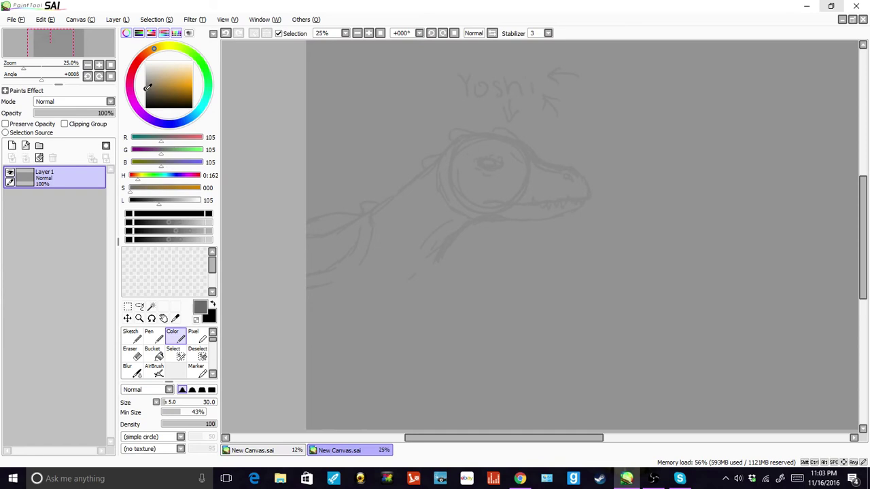
{"action": "left_click", "coordinate": [146, 90]}
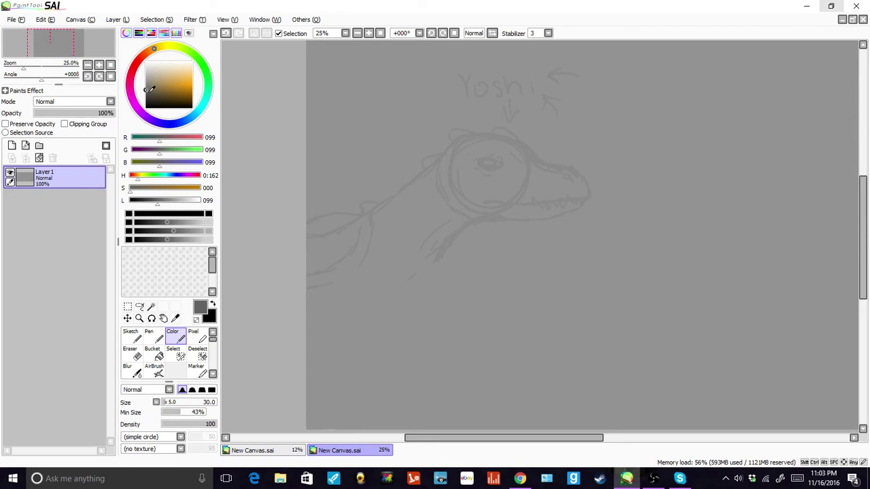
{"action": "left_click_drag", "start_coordinate": [155, 79], "coordinate": [145, 108]}
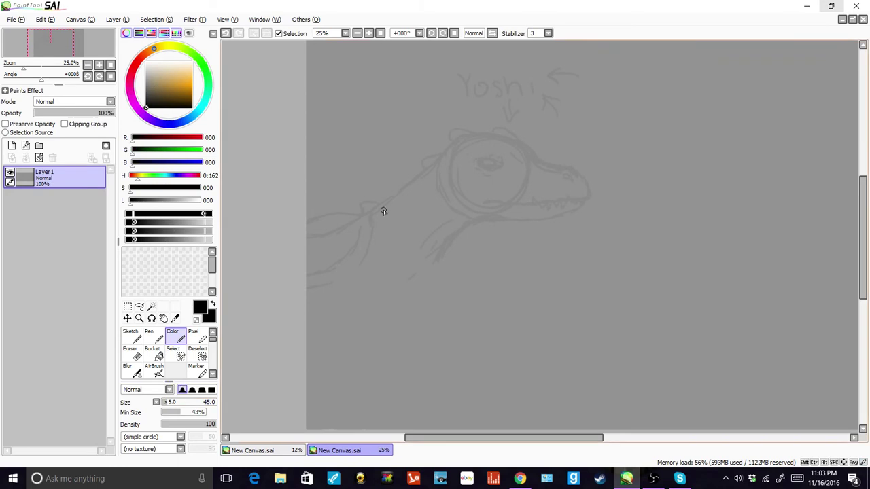
{"action": "scroll", "coordinate": [576, 182], "scroll_direction": "up", "scroll_amount": 2}
{"action": "scroll", "coordinate": [575, 182], "scroll_direction": "up", "scroll_amount": 1}
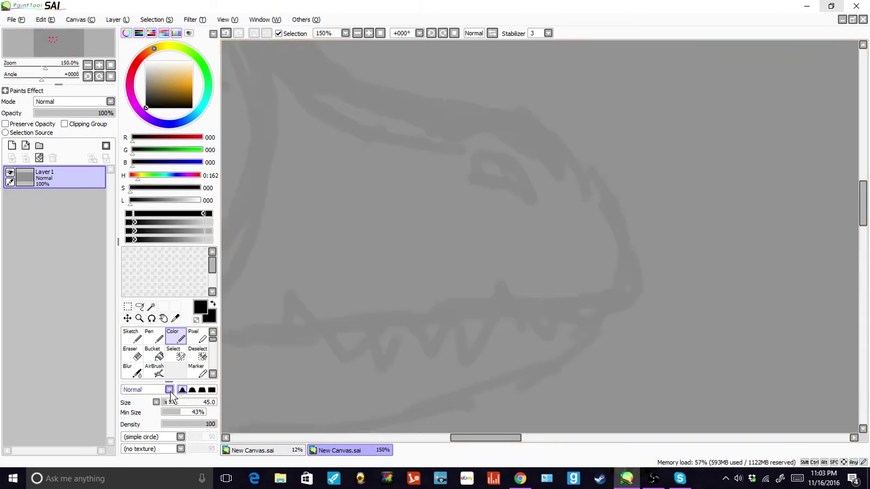
{"action": "left_click_drag", "start_coordinate": [174, 402], "coordinate": [164, 408]}
{"action": "mouse_move", "coordinate": [528, 196]}
{"action": "left_mouse_down"}
{"action": "mouse_move", "coordinate": [508, 153]}
{"action": "mouse_move", "coordinate": [479, 171]}
{"action": "mouse_move", "coordinate": [517, 192]}
{"action": "mouse_move", "coordinate": [523, 207]}
{"action": "mouse_move", "coordinate": [507, 167]}
{"action": "mouse_move", "coordinate": [513, 178]}
{"action": "mouse_move", "coordinate": [485, 163]}
{"action": "mouse_move", "coordinate": [502, 185]}
{"action": "left_mouse_up"}
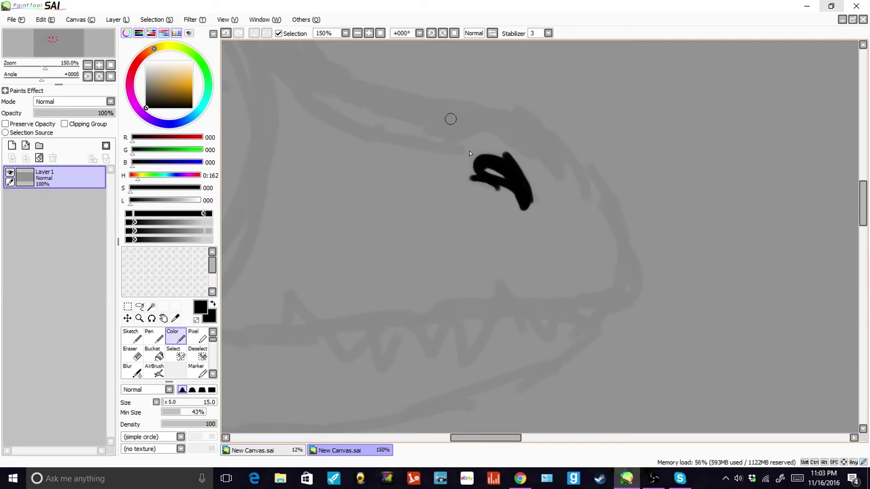
- Ink the eye in thick black over the sketch, leaving a light highlight in the middle and a gap at the front corner
{"action": "scroll", "coordinate": [524, 259], "scroll_direction": "down", "scroll_amount": 5}
{"action": "scroll", "coordinate": [449, 260], "scroll_direction": "up", "scroll_amount": 7}
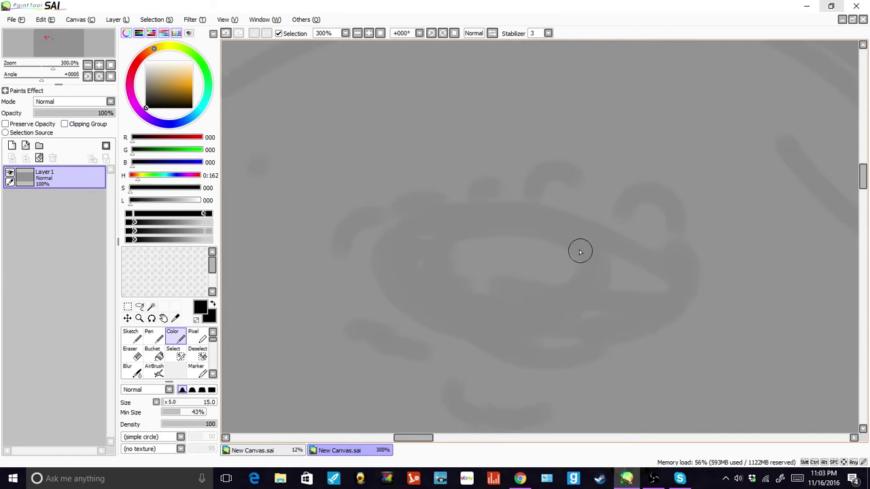
{"action": "mouse_move", "coordinate": [580, 252]}
{"action": "left_mouse_down"}
{"action": "mouse_move", "coordinate": [575, 263]}
{"action": "mouse_move", "coordinate": [592, 269]}
{"action": "left_mouse_up"}
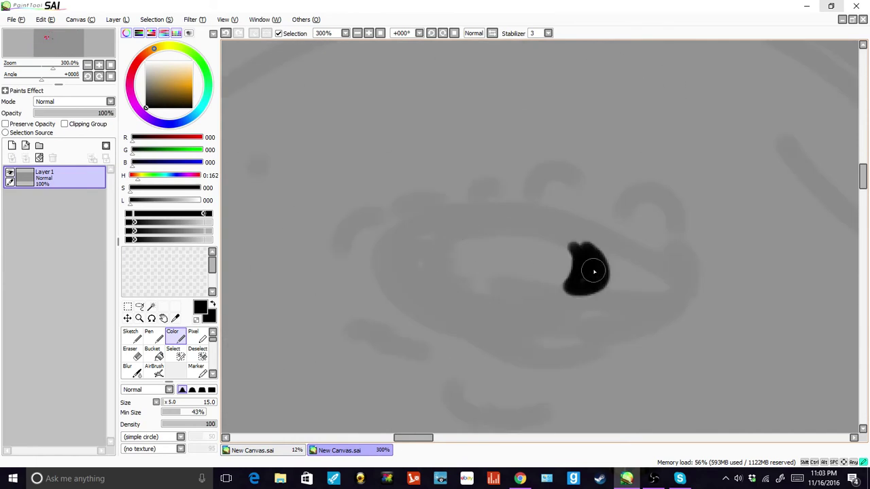
{"action": "left_click_drag", "start_coordinate": [673, 283], "coordinate": [567, 227]}
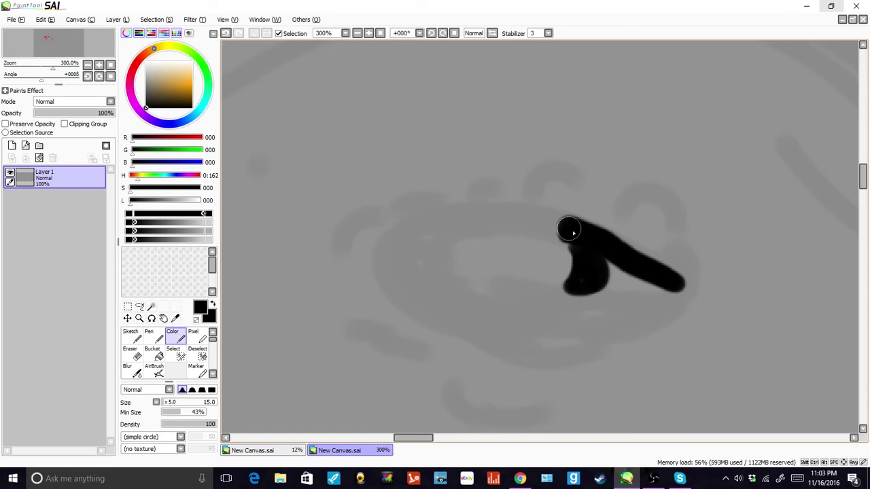
{"action": "mouse_move", "coordinate": [573, 231]}
{"action": "left_mouse_down"}
{"action": "mouse_move", "coordinate": [669, 293]}
{"action": "mouse_move", "coordinate": [651, 324]}
{"action": "mouse_move", "coordinate": [625, 335]}
{"action": "mouse_move", "coordinate": [520, 330]}
{"action": "mouse_move", "coordinate": [556, 225]}
{"action": "mouse_move", "coordinate": [579, 235]}
{"action": "mouse_move", "coordinate": [555, 222]}
{"action": "mouse_move", "coordinate": [538, 220]}
{"action": "mouse_move", "coordinate": [567, 229]}
{"action": "mouse_move", "coordinate": [549, 222]}
{"action": "mouse_move", "coordinate": [422, 245]}
{"action": "mouse_move", "coordinate": [416, 281]}
{"action": "mouse_move", "coordinate": [443, 303]}
{"action": "mouse_move", "coordinate": [454, 296]}
{"action": "mouse_move", "coordinate": [458, 308]}
{"action": "mouse_move", "coordinate": [505, 294]}
{"action": "mouse_move", "coordinate": [503, 310]}
{"action": "mouse_move", "coordinate": [528, 312]}
{"action": "mouse_move", "coordinate": [533, 300]}
{"action": "mouse_move", "coordinate": [552, 308]}
{"action": "mouse_move", "coordinate": [568, 298]}
{"action": "mouse_move", "coordinate": [553, 308]}
{"action": "mouse_move", "coordinate": [608, 315]}
{"action": "mouse_move", "coordinate": [600, 309]}
{"action": "mouse_move", "coordinate": [683, 298]}
{"action": "mouse_move", "coordinate": [652, 288]}
{"action": "left_mouse_up"}
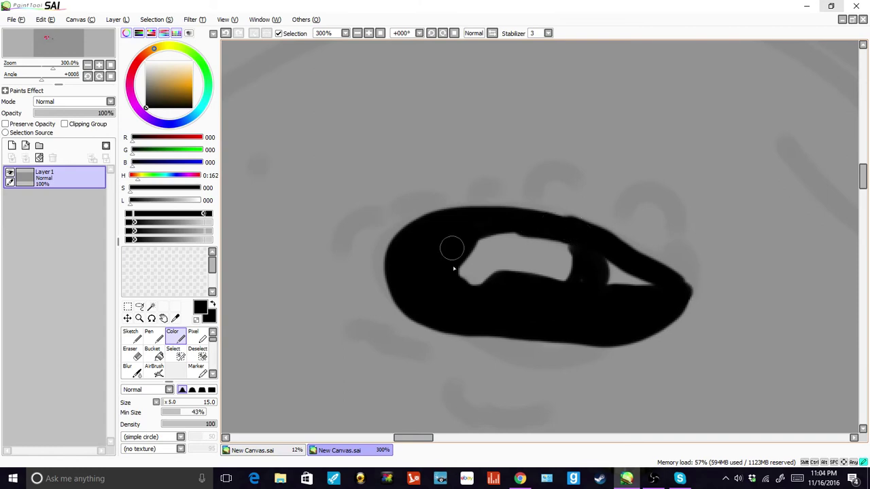
{"action": "left_click_drag", "start_coordinate": [454, 269], "coordinate": [441, 254]}
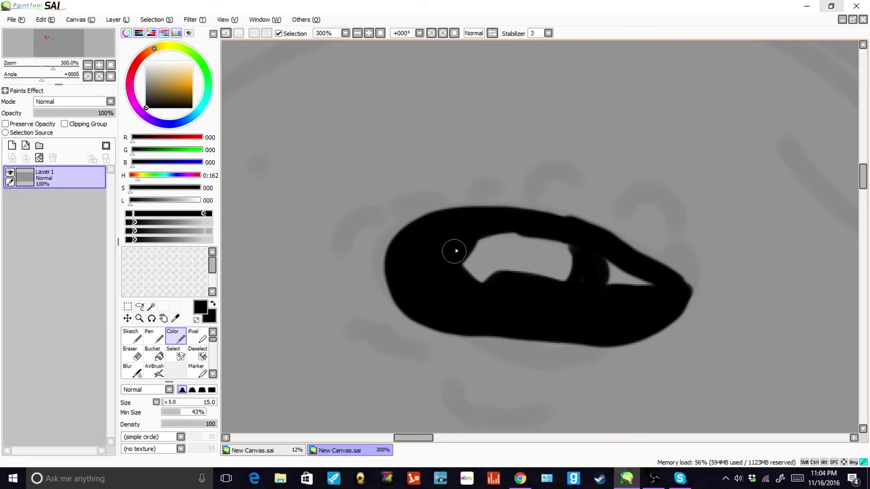
- Thicken the eye's lower lid and ink short curved wrinkle marks around the eye
{"action": "left_click_drag", "start_coordinate": [345, 329], "coordinate": [441, 355]}
{"action": "mouse_move", "coordinate": [476, 343]}
{"action": "left_mouse_down"}
{"action": "mouse_move", "coordinate": [517, 355]}
{"action": "mouse_move", "coordinate": [492, 342]}
{"action": "left_mouse_up"}
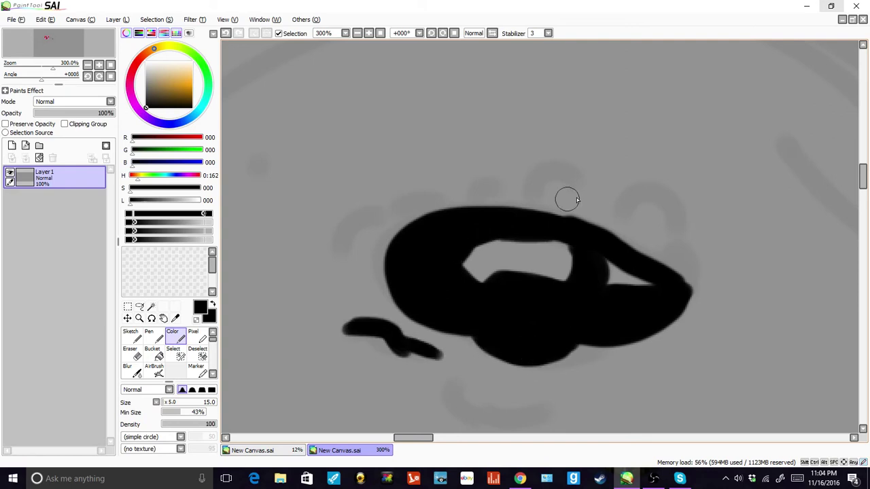
{"action": "mouse_move", "coordinate": [580, 192]}
{"action": "left_mouse_down"}
{"action": "mouse_move", "coordinate": [527, 188]}
{"action": "mouse_move", "coordinate": [563, 163]}
{"action": "mouse_move", "coordinate": [576, 181]}
{"action": "left_mouse_up"}
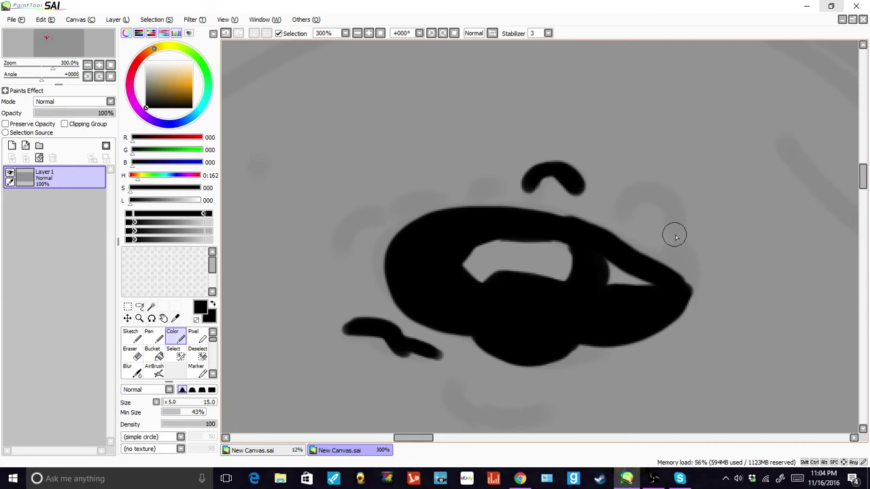
{"action": "left_click_drag", "start_coordinate": [624, 216], "coordinate": [680, 236]}
{"action": "left_click_drag", "start_coordinate": [461, 198], "coordinate": [500, 182]}
{"action": "mouse_move", "coordinate": [335, 261]}
{"action": "left_mouse_down"}
{"action": "mouse_move", "coordinate": [380, 216]}
{"action": "mouse_move", "coordinate": [374, 220]}
{"action": "mouse_move", "coordinate": [418, 199]}
{"action": "left_mouse_up"}
{"action": "key", "text": "ctrl+z"}
{"action": "left_click_drag", "start_coordinate": [250, 165], "coordinate": [275, 178]}
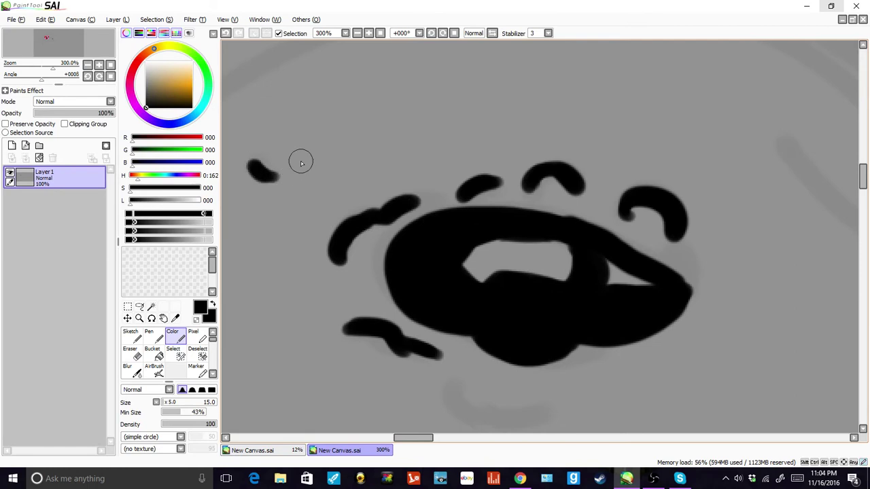
- Try inking the zigzag teeth in black along the sketched mouth and undo those strokes
{"action": "scroll", "coordinate": [494, 231], "scroll_direction": "down", "scroll_amount": 7}
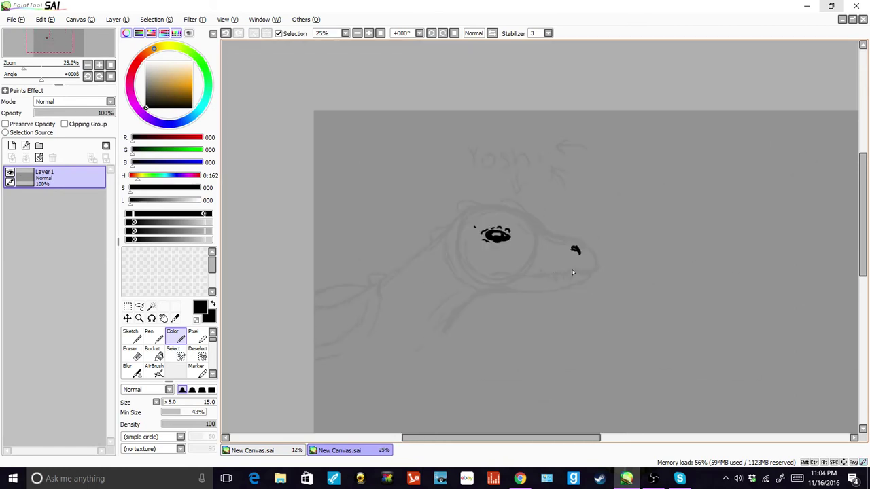
{"action": "scroll", "coordinate": [570, 289], "scroll_direction": "up", "scroll_amount": 5}
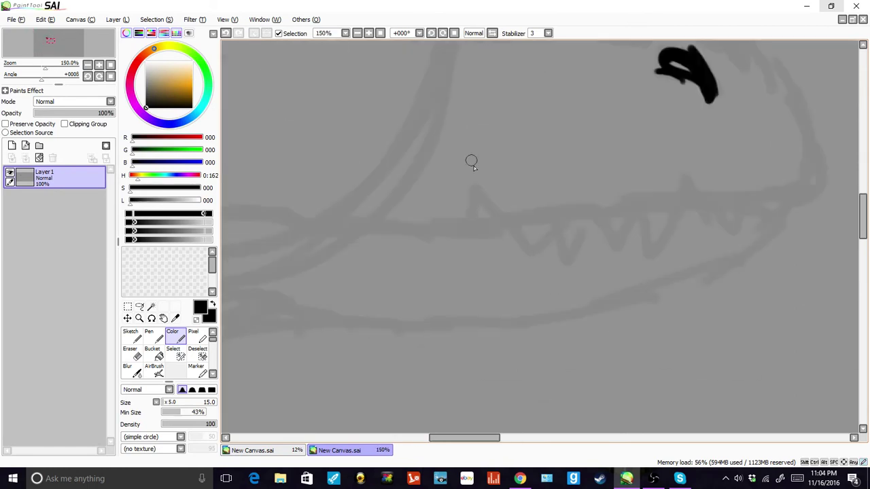
{"action": "mouse_move", "coordinate": [470, 225]}
{"action": "left_mouse_down"}
{"action": "mouse_move", "coordinate": [476, 202]}
{"action": "mouse_move", "coordinate": [471, 221]}
{"action": "mouse_move", "coordinate": [493, 212]}
{"action": "mouse_move", "coordinate": [525, 261]}
{"action": "mouse_move", "coordinate": [551, 223]}
{"action": "mouse_move", "coordinate": [565, 263]}
{"action": "mouse_move", "coordinate": [581, 227]}
{"action": "mouse_move", "coordinate": [616, 249]}
{"action": "mouse_move", "coordinate": [632, 215]}
{"action": "mouse_move", "coordinate": [643, 264]}
{"action": "mouse_move", "coordinate": [690, 170]}
{"action": "mouse_move", "coordinate": [691, 197]}
{"action": "left_mouse_up"}
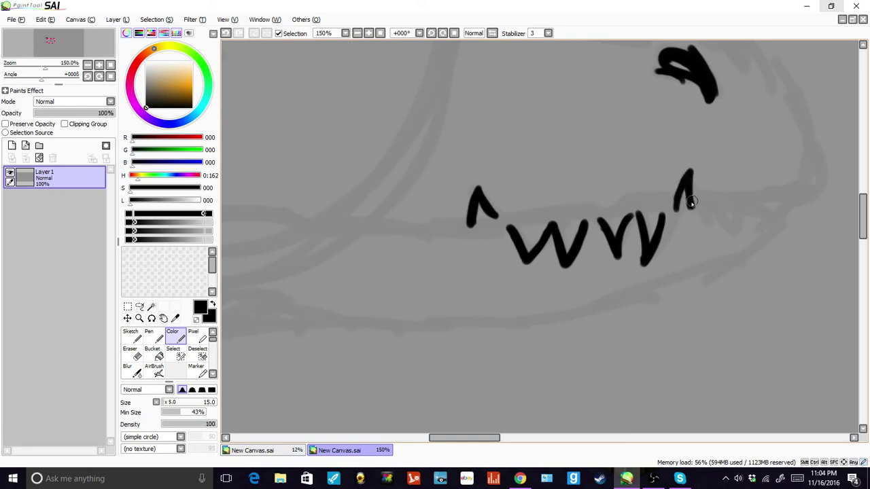
{"action": "key", "text": "ctrl+z"}
{"action": "key", "text": "ctrl+z"}
{"action": "key", "text": "ctrl+z"}
{"action": "key", "text": "ctrl+z"}
{"action": "key", "text": "ctrl+z"}
{"action": "key", "text": "ctrl+z"}
{"action": "key", "text": "ctrl+z"}
{"action": "key", "text": "ctrl+z"}
{"action": "key", "text": "ctrl+z"}
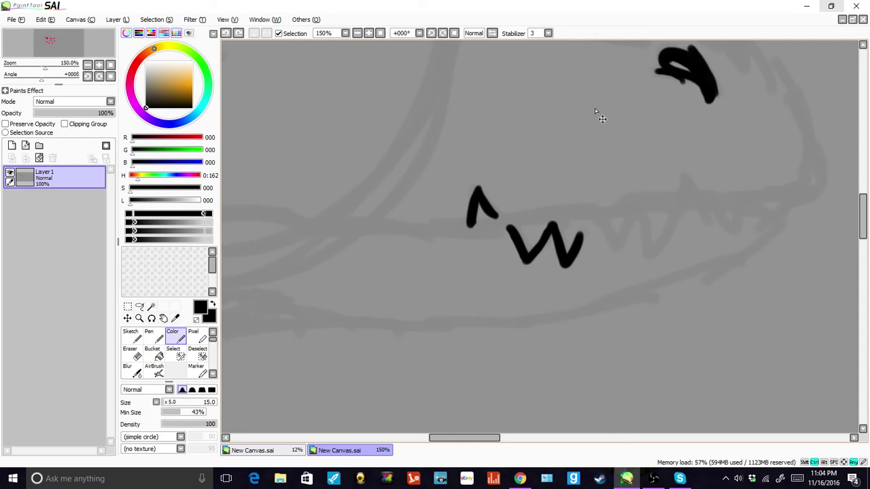
{"action": "key", "text": "ctrl+z"}
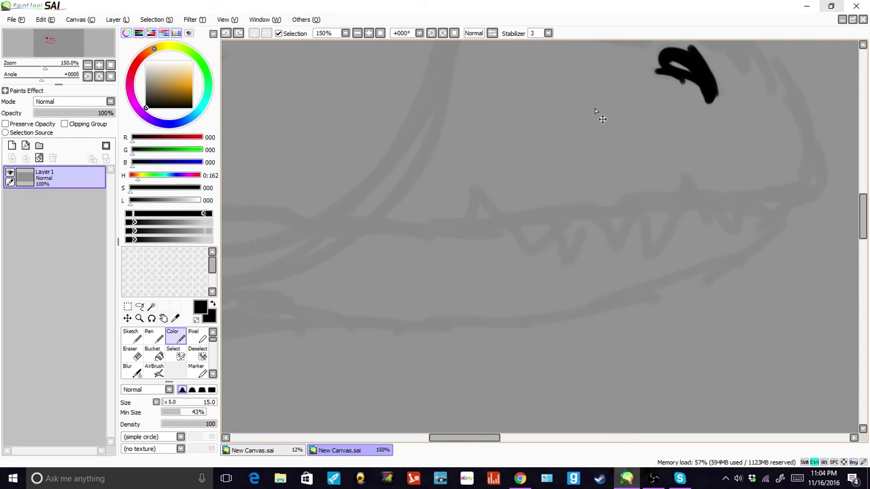
- Ink the front edge of the snout and one continuous mouth line back to the cheek
{"action": "mouse_move", "coordinate": [803, 104]}
{"action": "left_mouse_down"}
{"action": "mouse_move", "coordinate": [815, 161]}
{"action": "mouse_move", "coordinate": [815, 185]}
{"action": "mouse_move", "coordinate": [806, 189]}
{"action": "left_mouse_up"}
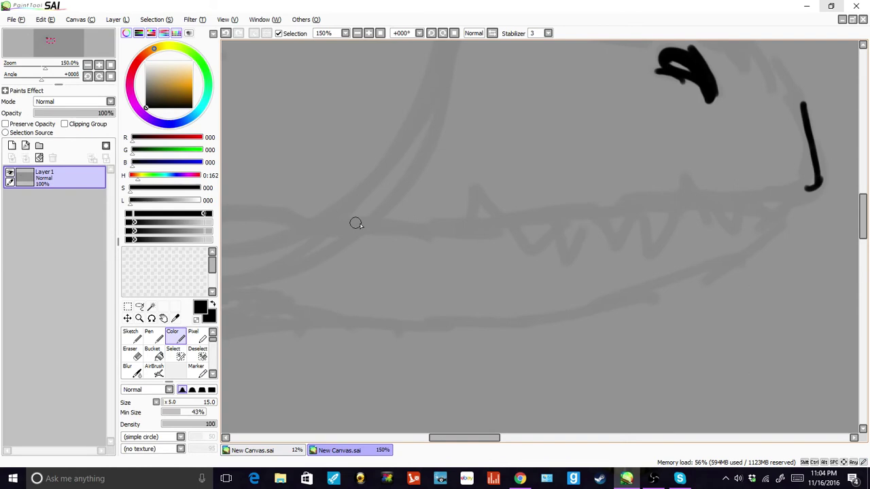
{"action": "mouse_move", "coordinate": [282, 212]}
{"action": "left_mouse_down"}
{"action": "mouse_move", "coordinate": [501, 218]}
{"action": "mouse_move", "coordinate": [770, 197]}
{"action": "mouse_move", "coordinate": [818, 182]}
{"action": "left_mouse_up"}
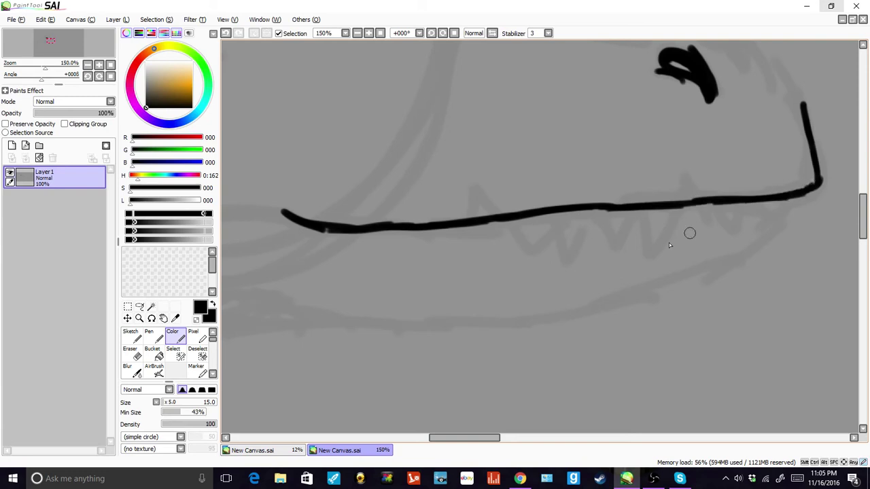
- Try inking individual pointed teeth above and below the mouth line and undo them
{"action": "mouse_move", "coordinate": [644, 210]}
{"action": "left_mouse_down"}
{"action": "mouse_move", "coordinate": [645, 248]}
{"action": "mouse_move", "coordinate": [676, 207]}
{"action": "left_mouse_up"}
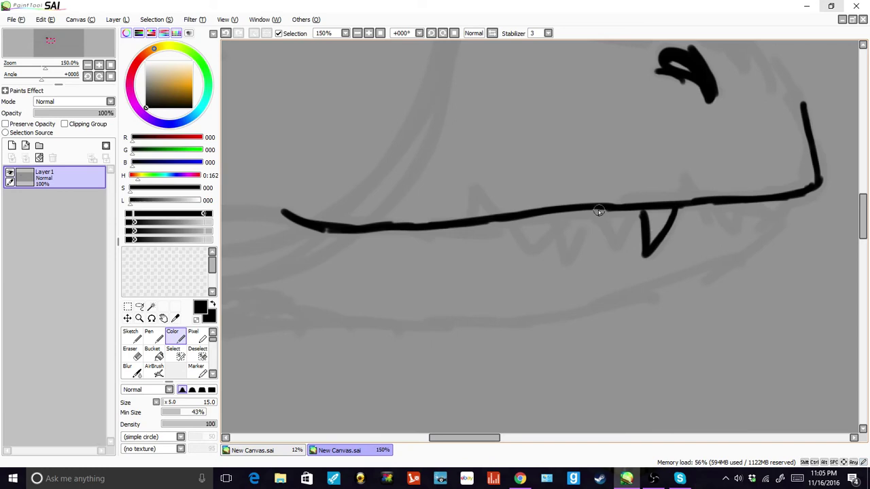
{"action": "mouse_move", "coordinate": [596, 208]}
{"action": "left_mouse_down"}
{"action": "mouse_move", "coordinate": [610, 255]}
{"action": "mouse_move", "coordinate": [629, 212]}
{"action": "left_mouse_up"}
{"action": "mouse_move", "coordinate": [467, 217]}
{"action": "left_mouse_down"}
{"action": "mouse_move", "coordinate": [473, 184]}
{"action": "mouse_move", "coordinate": [488, 216]}
{"action": "left_mouse_up"}
{"action": "mouse_move", "coordinate": [473, 188]}
{"action": "left_mouse_down"}
{"action": "mouse_move", "coordinate": [510, 225]}
{"action": "mouse_move", "coordinate": [522, 255]}
{"action": "left_mouse_up"}
{"action": "mouse_move", "coordinate": [509, 225]}
{"action": "left_mouse_down"}
{"action": "mouse_move", "coordinate": [525, 248]}
{"action": "mouse_move", "coordinate": [531, 219]}
{"action": "left_mouse_up"}
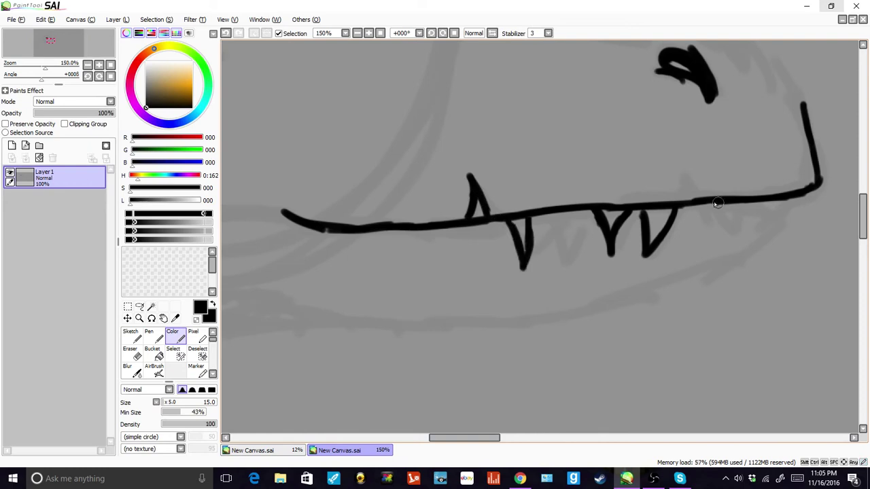
{"action": "mouse_move", "coordinate": [682, 202]}
{"action": "left_mouse_down"}
{"action": "mouse_move", "coordinate": [687, 181]}
{"action": "mouse_move", "coordinate": [719, 238]}
{"action": "mouse_move", "coordinate": [736, 205]}
{"action": "mouse_move", "coordinate": [738, 214]}
{"action": "left_mouse_up"}
{"action": "scroll", "coordinate": [741, 216], "scroll_direction": "down", "scroll_amount": 7}
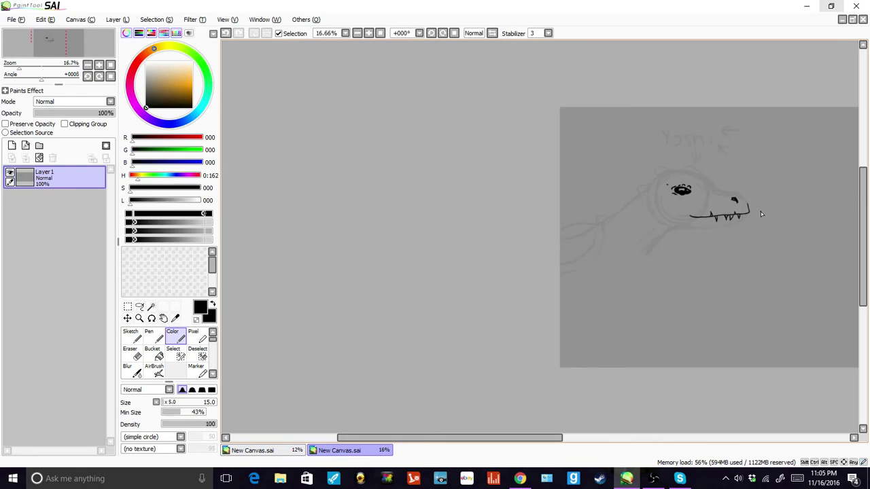
{"action": "key", "text": "ctrl"}
{"action": "key", "text": "ctrl+z"}
{"action": "key", "text": "ctrl+z"}
{"action": "key", "text": "ctrl+z"}
{"action": "key", "text": "ctrl+z"}
- Extend the mouth line into the cheek with small crease marks, and ink the lower jaw down to the throat
{"action": "scroll", "coordinate": [760, 212], "scroll_direction": "up", "scroll_amount": 3}
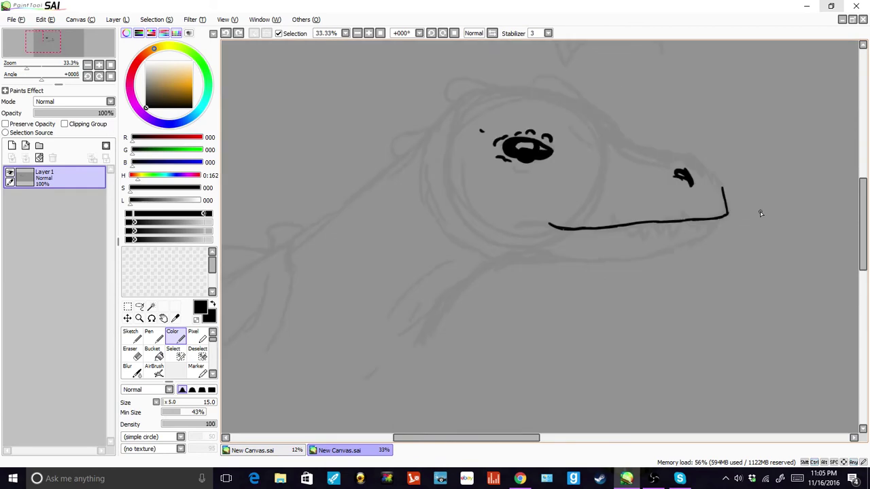
{"action": "scroll", "coordinate": [760, 211], "scroll_direction": "up", "scroll_amount": 1}
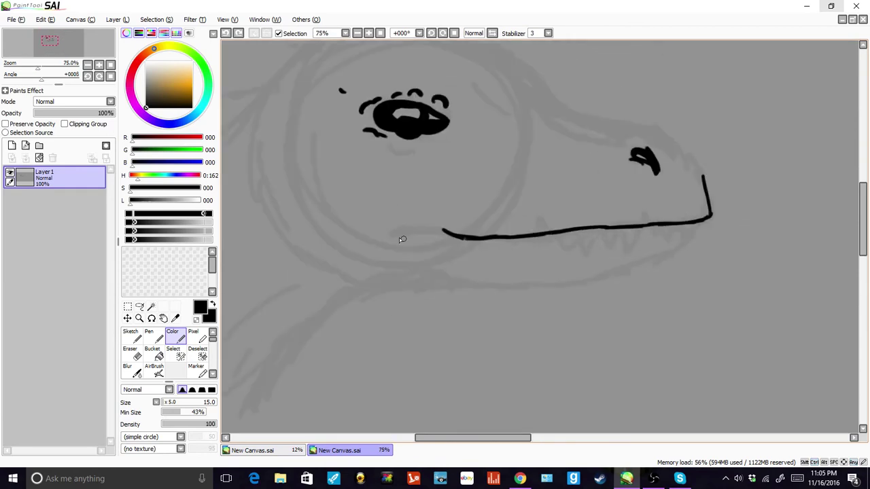
{"action": "left_click_drag", "start_coordinate": [386, 234], "coordinate": [438, 233]}
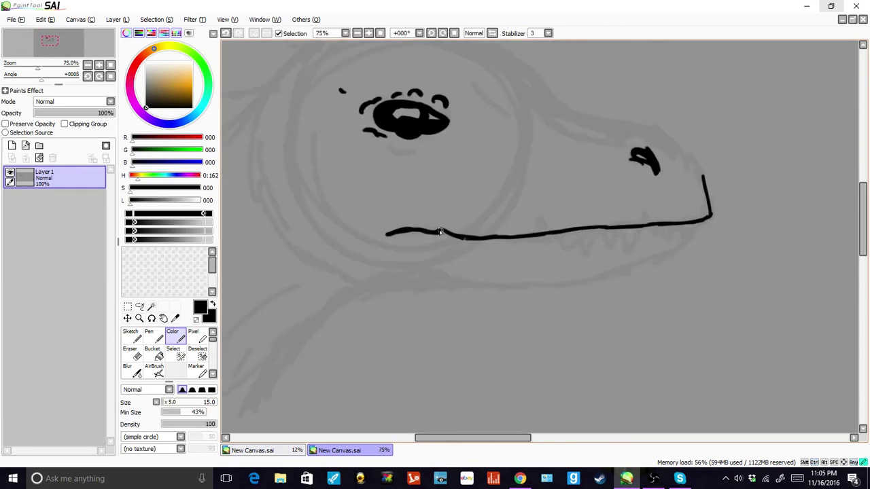
{"action": "left_click_drag", "start_coordinate": [387, 216], "coordinate": [360, 228]}
{"action": "left_click", "coordinate": [345, 224]}
{"action": "left_click_drag", "start_coordinate": [480, 247], "coordinate": [498, 245]}
- Ink the upper outline from the snout over the head and down the back of the neck, including the rounded bumps
{"action": "scroll", "coordinate": [599, 317], "scroll_direction": "down", "scroll_amount": 5}
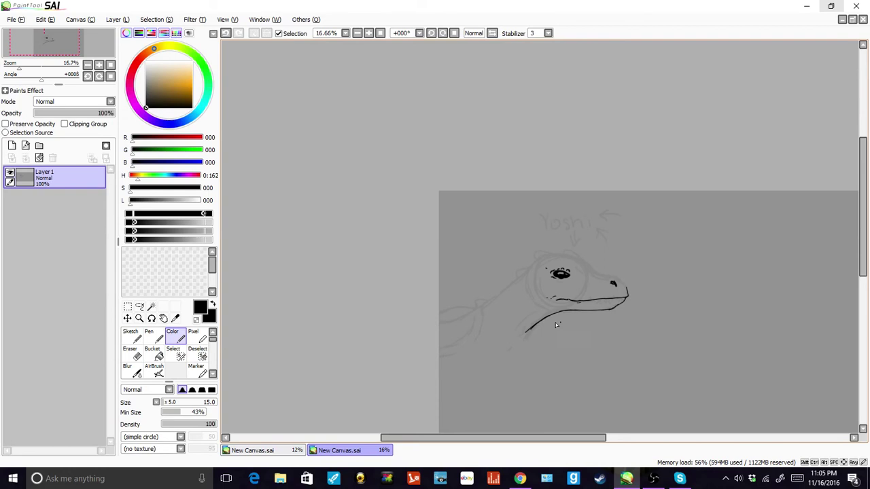
{"action": "scroll", "coordinate": [610, 273], "scroll_direction": "up", "scroll_amount": 2}
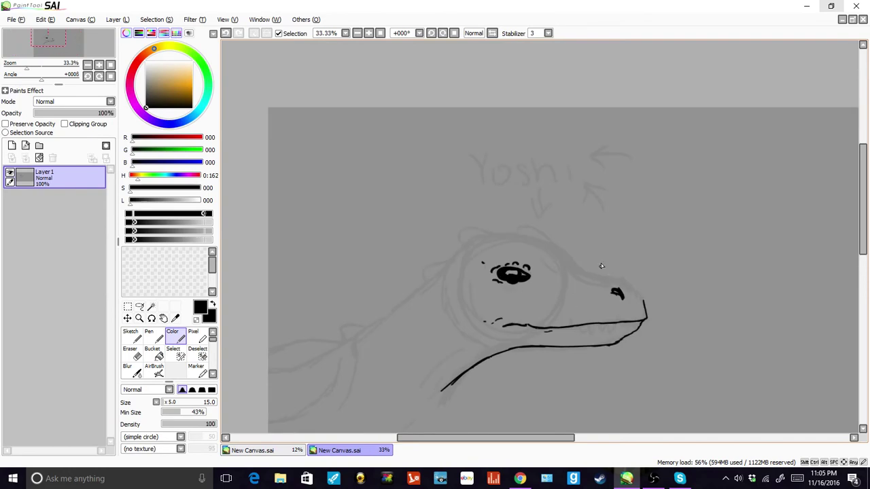
{"action": "mouse_move", "coordinate": [607, 288]}
{"action": "left_mouse_down"}
{"action": "mouse_move", "coordinate": [611, 278]}
{"action": "mouse_move", "coordinate": [643, 300]}
{"action": "left_mouse_up"}
{"action": "mouse_move", "coordinate": [601, 280]}
{"action": "left_mouse_down"}
{"action": "mouse_move", "coordinate": [565, 255]}
{"action": "mouse_move", "coordinate": [582, 270]}
{"action": "left_mouse_up"}
{"action": "left_click", "coordinate": [238, 32]}
{"action": "left_click", "coordinate": [226, 32]}
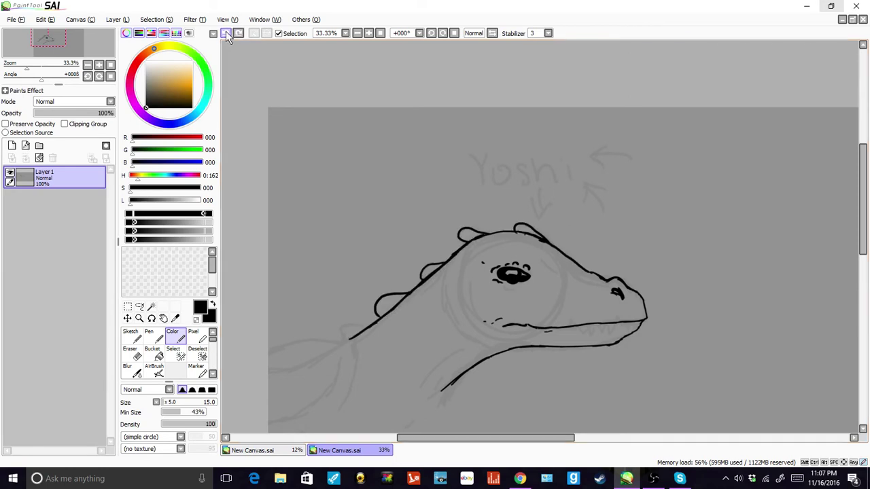
- Ink a large and a small round scale behind the eye, and a flared horn shape at the base of the neck
{"action": "mouse_move", "coordinate": [454, 269]}
{"action": "left_mouse_down"}
{"action": "mouse_move", "coordinate": [462, 268]}
{"action": "mouse_move", "coordinate": [452, 291]}
{"action": "left_mouse_up"}
{"action": "left_click_drag", "start_coordinate": [450, 272], "coordinate": [451, 289]}
{"action": "left_click_drag", "start_coordinate": [479, 290], "coordinate": [483, 297]}
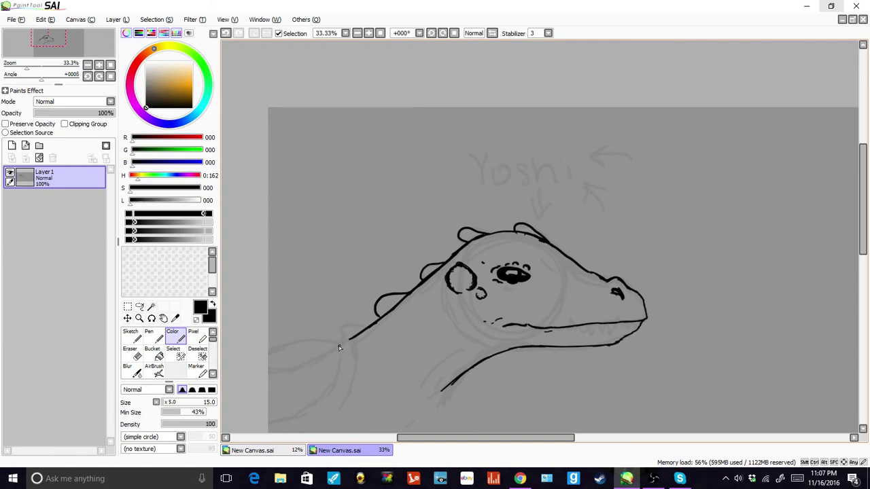
{"action": "mouse_move", "coordinate": [339, 348]}
{"action": "left_mouse_down"}
{"action": "mouse_move", "coordinate": [330, 325]}
{"action": "mouse_move", "coordinate": [351, 324]}
{"action": "mouse_move", "coordinate": [330, 319]}
{"action": "mouse_move", "coordinate": [348, 319]}
{"action": "mouse_move", "coordinate": [349, 331]}
{"action": "mouse_move", "coordinate": [349, 320]}
{"action": "left_mouse_up"}
{"action": "left_click_drag", "start_coordinate": [349, 318], "coordinate": [348, 331]}
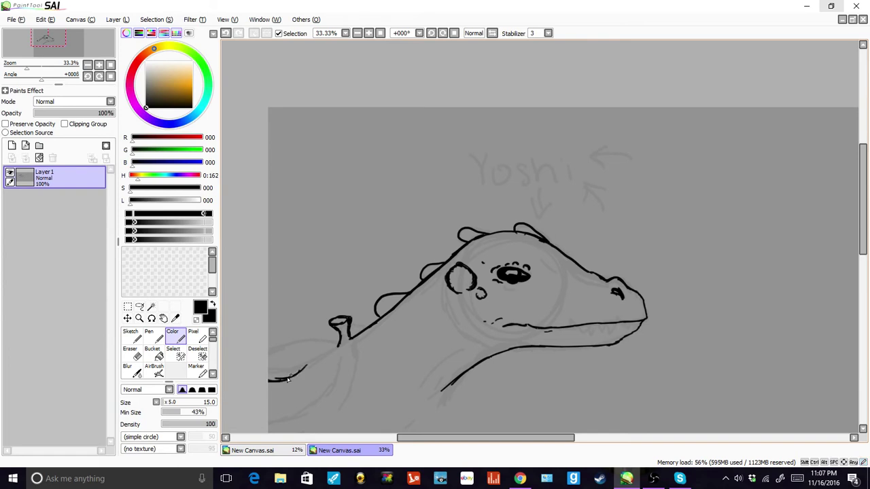
- Try inking the curved outlines running from the horn shape to the canvas edge and undo those strokes
{"action": "left_click_drag", "start_coordinate": [269, 379], "coordinate": [309, 367]}
{"action": "left_click_drag", "start_coordinate": [308, 368], "coordinate": [340, 342]}
{"action": "left_click_drag", "start_coordinate": [341, 343], "coordinate": [337, 371]}
{"action": "mouse_move", "coordinate": [295, 416]}
{"action": "left_mouse_down"}
{"action": "mouse_move", "coordinate": [335, 367]}
{"action": "mouse_move", "coordinate": [319, 403]}
{"action": "left_mouse_up"}
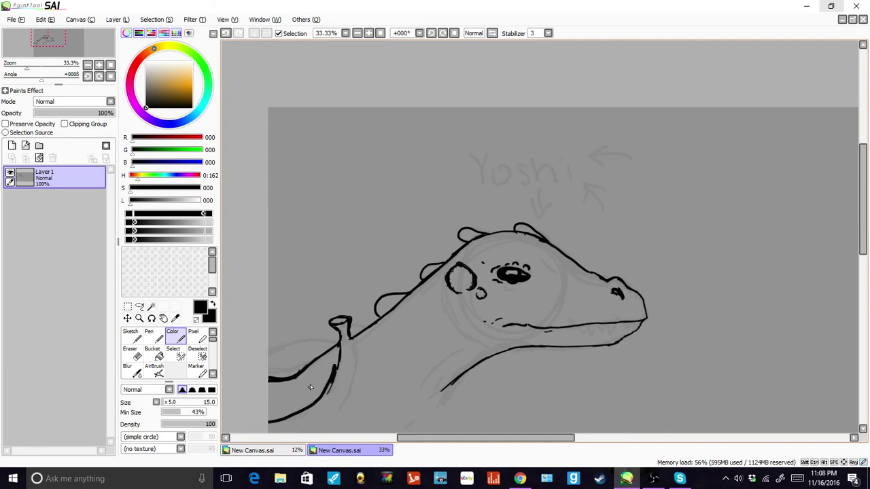
{"action": "mouse_move", "coordinate": [348, 318]}
{"action": "left_mouse_down"}
{"action": "mouse_move", "coordinate": [359, 355]}
{"action": "mouse_move", "coordinate": [351, 373]}
{"action": "left_mouse_up"}
{"action": "mouse_move", "coordinate": [352, 370]}
{"action": "left_mouse_down"}
{"action": "mouse_move", "coordinate": [340, 402]}
{"action": "mouse_move", "coordinate": [267, 431]}
{"action": "left_mouse_up"}
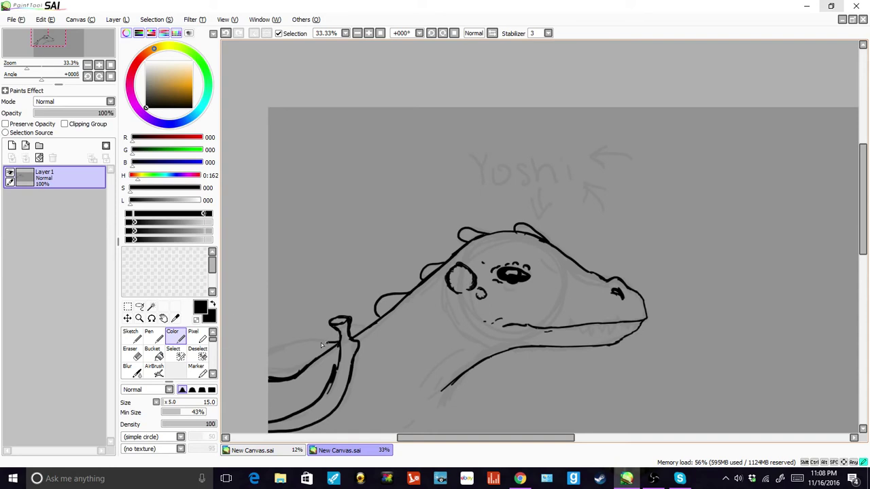
{"action": "left_click_drag", "start_coordinate": [303, 344], "coordinate": [270, 356]}
{"action": "left_click", "coordinate": [226, 32]}
{"action": "left_click", "coordinate": [225, 33]}
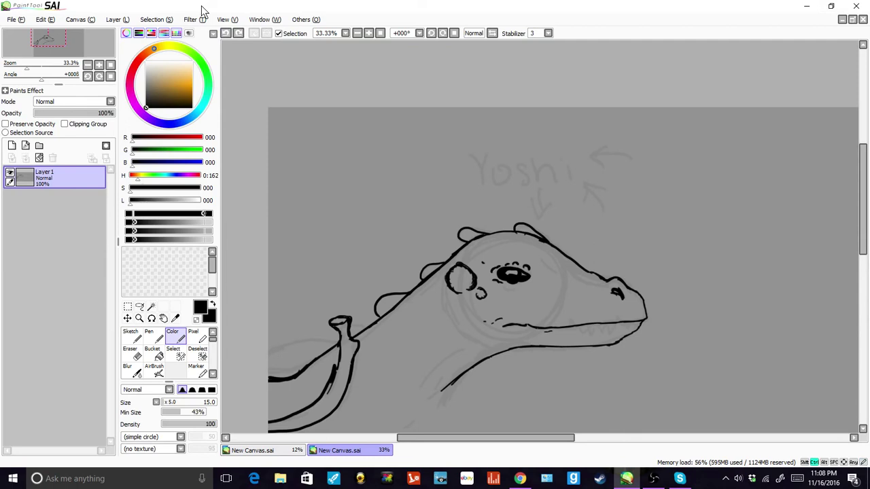
{"action": "key", "text": "ctrl+z"}
{"action": "key", "text": "ctrl+z"}
{"action": "key", "text": "ctrl+z"}
{"action": "key", "text": "ctrl+z"}
{"action": "key", "text": "ctrl+z"}
{"action": "key", "text": "ctrl+z"}
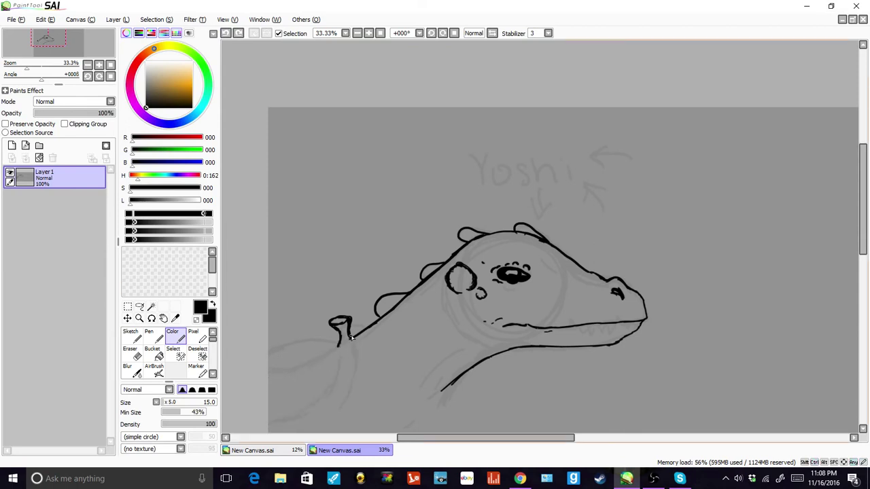
- Try inking the curved band below the horn shape and the rounded outline running from it to the canvas edge
{"action": "mouse_move", "coordinate": [355, 340]}
{"action": "left_mouse_down"}
{"action": "mouse_move", "coordinate": [350, 391]}
{"action": "mouse_move", "coordinate": [330, 418]}
{"action": "left_mouse_up"}
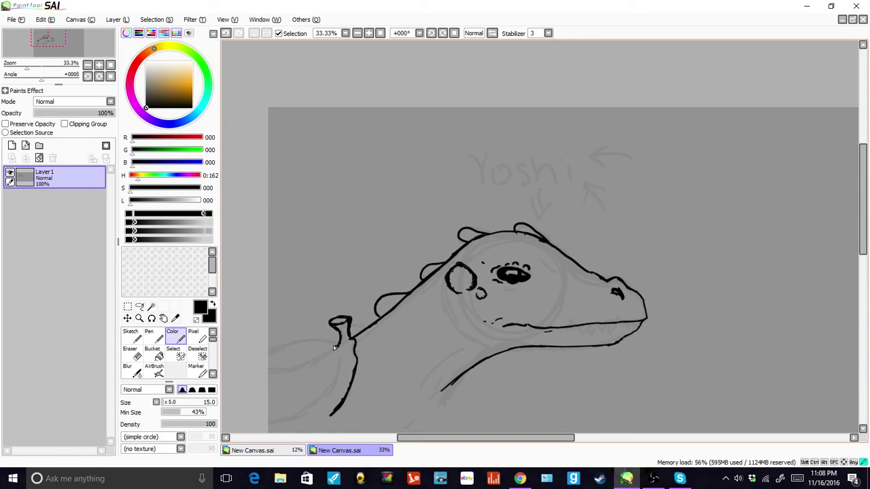
{"action": "left_click_drag", "start_coordinate": [333, 345], "coordinate": [269, 354]}
{"action": "left_click_drag", "start_coordinate": [338, 345], "coordinate": [340, 363]}
{"action": "left_click_drag", "start_coordinate": [290, 417], "coordinate": [259, 422]}
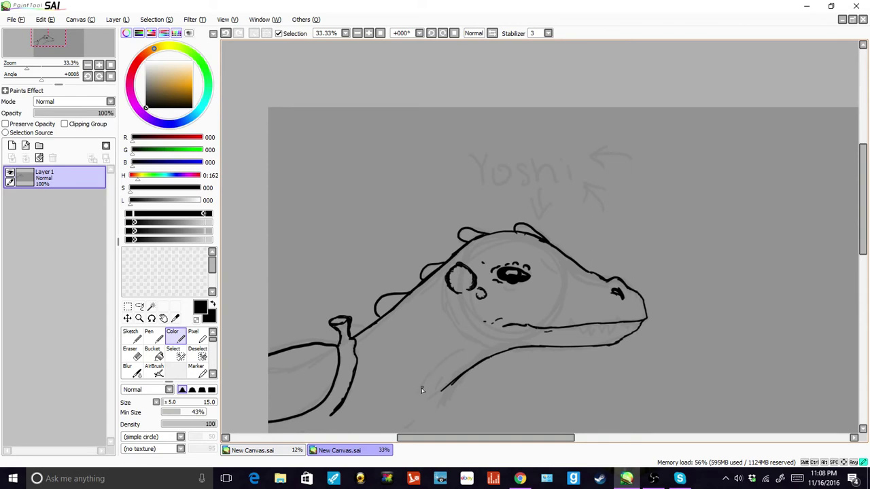
- Try inking short fold lines on the throat and neck and a rounded cheek contour around the corner of the mouth
{"action": "left_click_drag", "start_coordinate": [421, 388], "coordinate": [464, 354]}
{"action": "left_click_drag", "start_coordinate": [435, 390], "coordinate": [449, 377]}
{"action": "left_click_drag", "start_coordinate": [407, 410], "coordinate": [412, 409]}
{"action": "left_click_drag", "start_coordinate": [394, 342], "coordinate": [402, 334]}
{"action": "left_click_drag", "start_coordinate": [474, 350], "coordinate": [535, 326]}
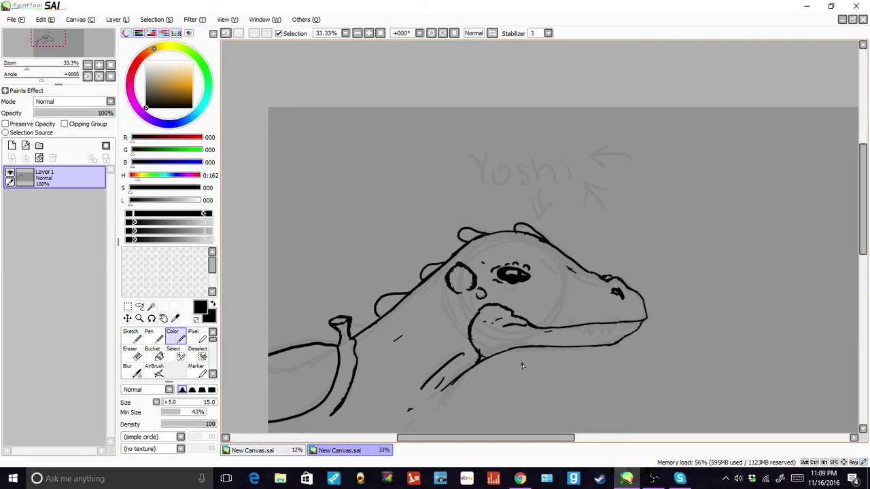
- Try extending the throat folds, adding crack lines inside the rounded shape behind the neck, and inking a curve down from the horn's base
{"action": "left_click_drag", "start_coordinate": [457, 379], "coordinate": [441, 410]}
{"action": "left_click_drag", "start_coordinate": [331, 413], "coordinate": [337, 383]}
{"action": "mouse_move", "coordinate": [307, 371]}
{"action": "left_mouse_down"}
{"action": "mouse_move", "coordinate": [332, 369]}
{"action": "mouse_move", "coordinate": [306, 374]}
{"action": "mouse_move", "coordinate": [308, 405]}
{"action": "left_mouse_up"}
{"action": "mouse_move", "coordinate": [291, 373]}
{"action": "left_mouse_down"}
{"action": "mouse_move", "coordinate": [267, 384]}
{"action": "mouse_move", "coordinate": [271, 391]}
{"action": "mouse_move", "coordinate": [270, 382]}
{"action": "mouse_move", "coordinate": [308, 351]}
{"action": "left_mouse_up"}
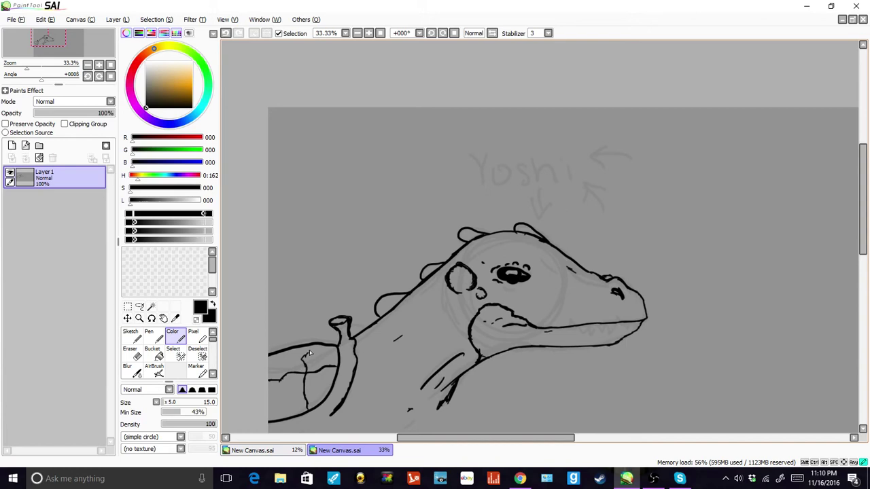
{"action": "left_click_drag", "start_coordinate": [285, 378], "coordinate": [269, 354]}
{"action": "mouse_move", "coordinate": [356, 337]}
{"action": "left_mouse_down"}
{"action": "mouse_move", "coordinate": [398, 395]}
{"action": "mouse_move", "coordinate": [388, 389]}
{"action": "left_mouse_up"}
{"action": "left_click", "coordinate": [330, 342]}
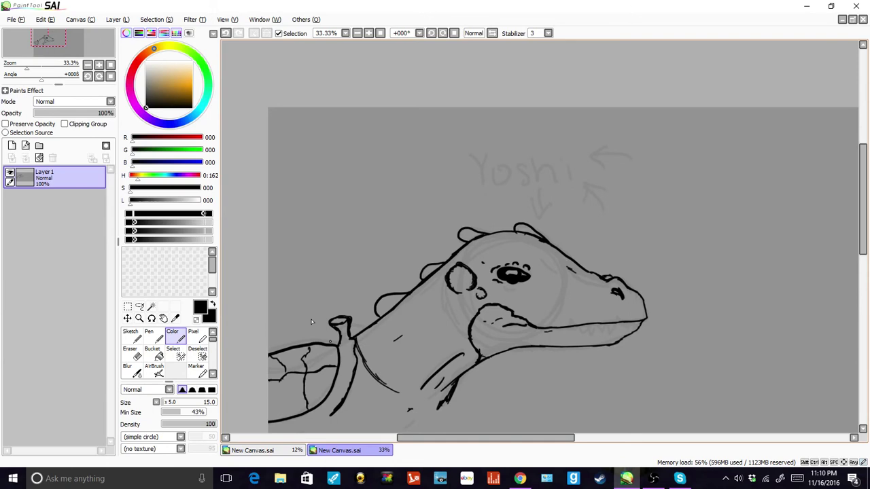
- Undo the crack lines, neck folds, cheek contour and the rounded outline behind the neck
{"action": "left_click", "coordinate": [216, 34]}
{"action": "left_click", "coordinate": [217, 34]}
{"action": "left_click", "coordinate": [216, 34]}
{"action": "left_click", "coordinate": [228, 33]}
{"action": "left_click", "coordinate": [227, 33]}
{"action": "left_click", "coordinate": [226, 33]}
{"action": "left_click", "coordinate": [225, 34]}
{"action": "left_click", "coordinate": [225, 34]}
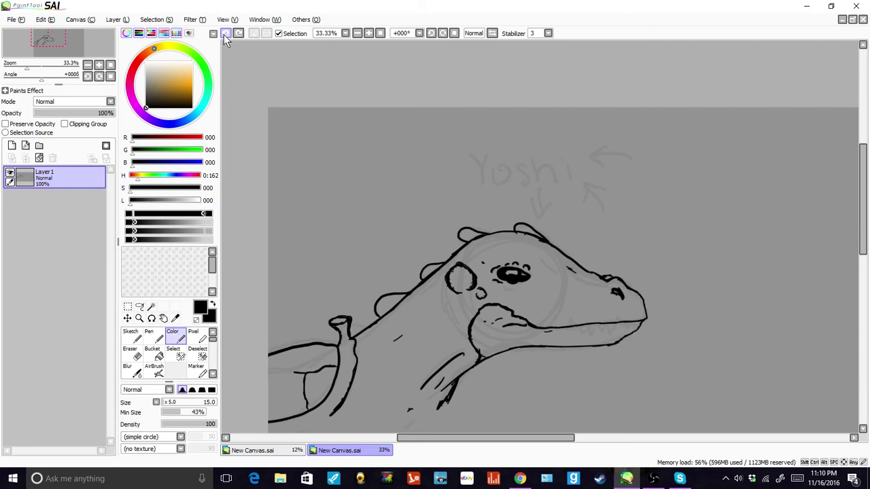
{"action": "left_click", "coordinate": [223, 33]}
{"action": "key", "text": "ctrl"}
{"action": "key", "text": "ctrl+z"}
{"action": "key", "text": "ctrl+z"}
{"action": "key", "text": "ctrl+z"}
{"action": "key", "text": "ctrl+z"}
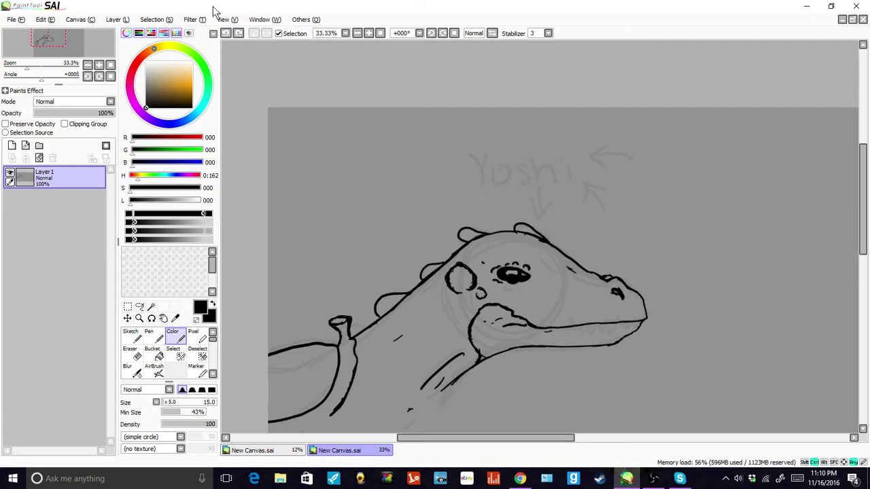
{"action": "key", "text": "ctrl+z"}
{"action": "key", "text": "ctrl+z"}
{"action": "key", "text": "ctrl+z"}
{"action": "key", "text": "ctrl+z"}
{"action": "key", "text": "ctrl+z"}
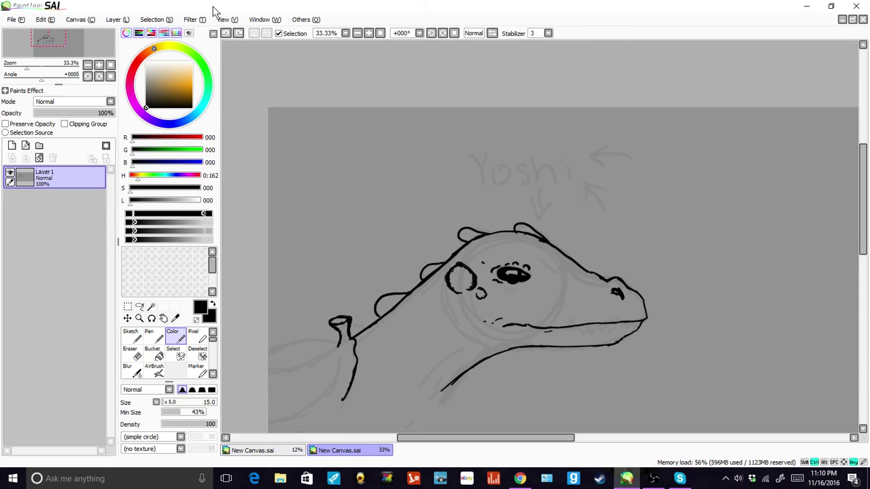
- Undo the flared horn shape at the base of the neck and ink a small pointed bump there instead
{"action": "key", "text": "ctrl+z"}
{"action": "key", "text": "ctrl+z"}
{"action": "key", "text": "ctrl+z"}
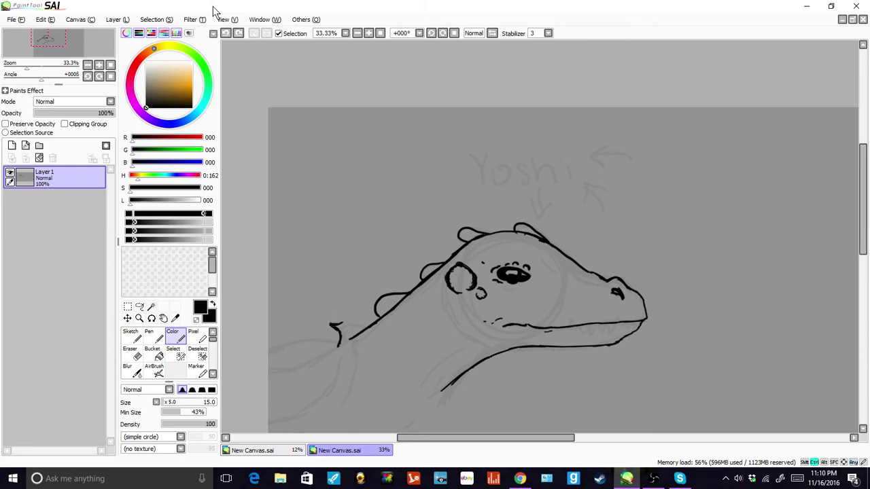
{"action": "key", "text": "ctrl+z"}
{"action": "key", "text": "ctrl+z"}
{"action": "mouse_move", "coordinate": [368, 328]}
{"action": "left_mouse_down"}
{"action": "mouse_move", "coordinate": [345, 334]}
{"action": "mouse_move", "coordinate": [384, 327]}
{"action": "left_mouse_up"}
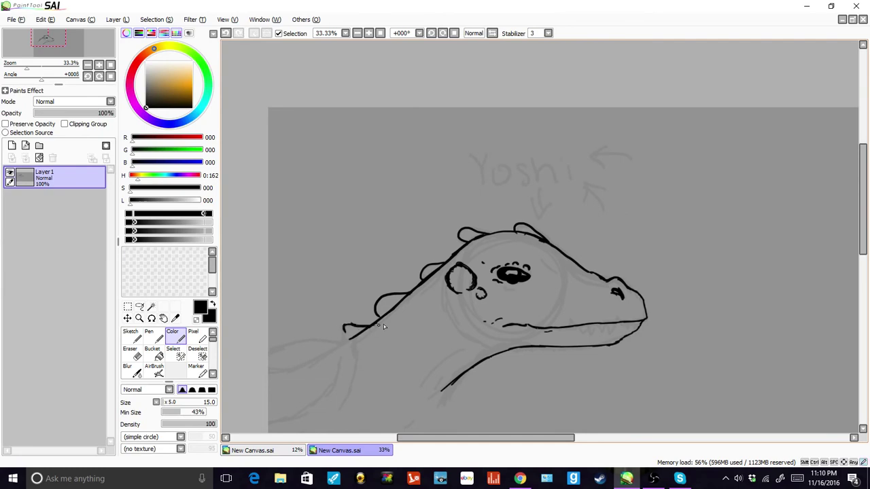
- Ink a small bump on the snout above the nostril and a rounded cheek contour from the mouth corner to the throat
{"action": "left_click_drag", "start_coordinate": [601, 279], "coordinate": [612, 278]}
{"action": "mouse_move", "coordinate": [469, 335]}
{"action": "left_mouse_down"}
{"action": "mouse_move", "coordinate": [547, 329]}
{"action": "mouse_move", "coordinate": [528, 314]}
{"action": "mouse_move", "coordinate": [486, 309]}
{"action": "mouse_move", "coordinate": [467, 333]}
{"action": "mouse_move", "coordinate": [475, 343]}
{"action": "left_mouse_up"}
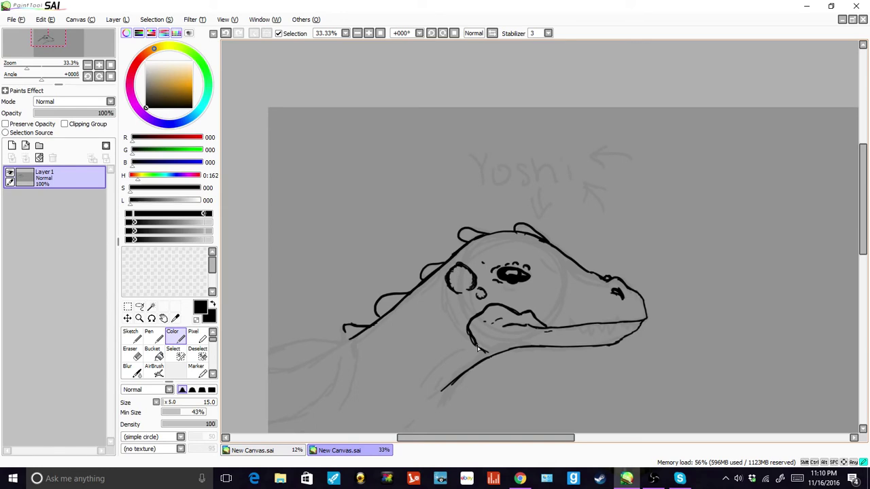
{"action": "left_click_drag", "start_coordinate": [476, 344], "coordinate": [490, 354]}
- Choose white and paint the highlight inside the black eye
{"action": "scroll", "coordinate": [535, 266], "scroll_direction": "up", "scroll_amount": 4}
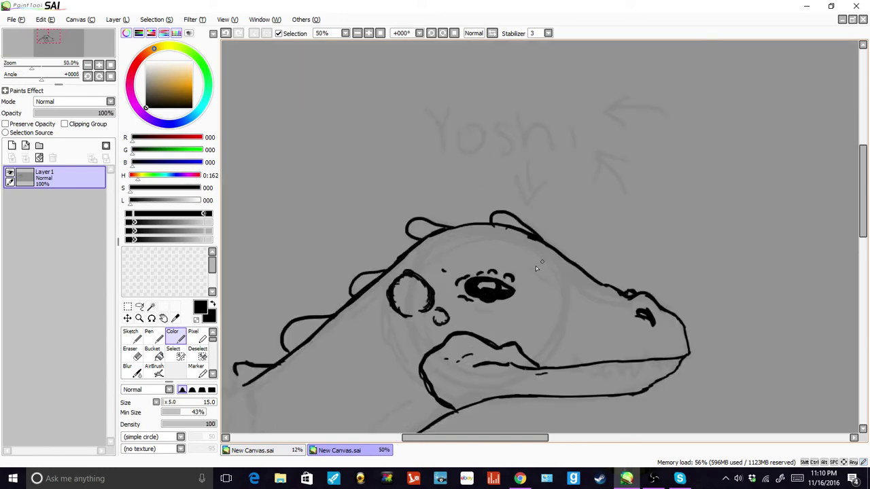
{"action": "scroll", "coordinate": [486, 302], "scroll_direction": "up", "scroll_amount": 3}
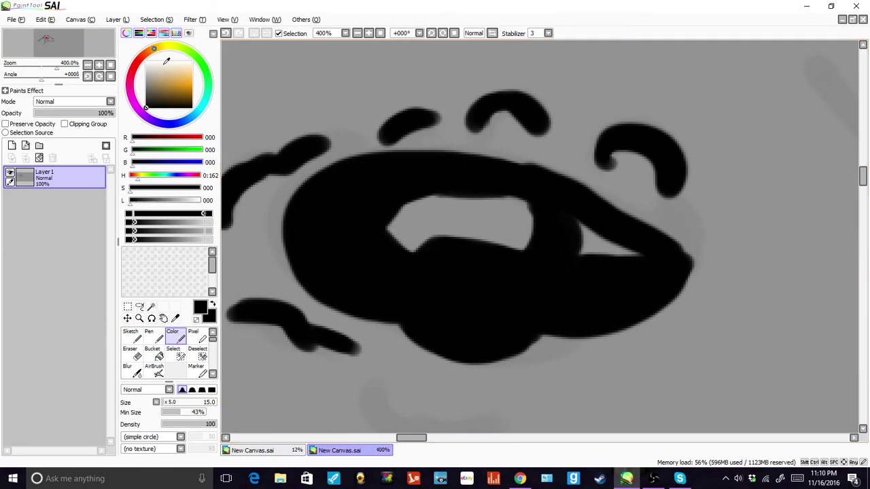
{"action": "left_click", "coordinate": [149, 62]}
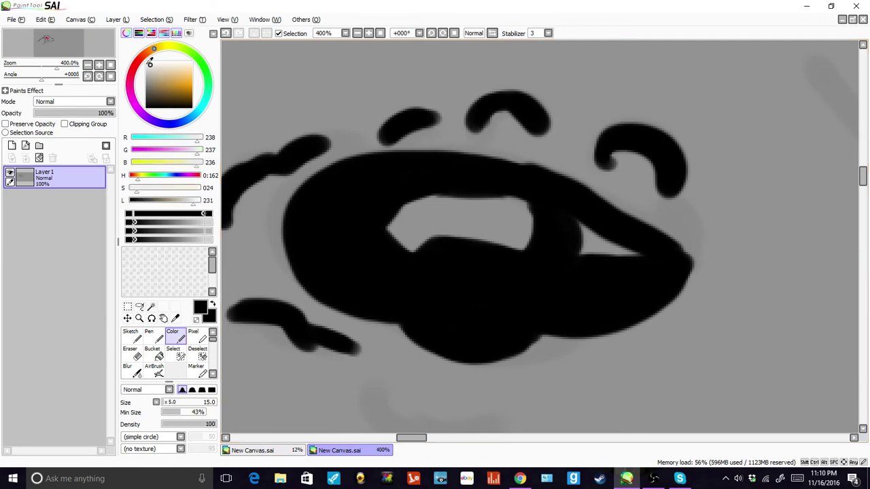
{"action": "left_click", "coordinate": [145, 62]}
{"action": "mouse_move", "coordinate": [394, 228]}
{"action": "left_mouse_down"}
{"action": "mouse_move", "coordinate": [520, 235]}
{"action": "mouse_move", "coordinate": [468, 207]}
{"action": "left_mouse_up"}
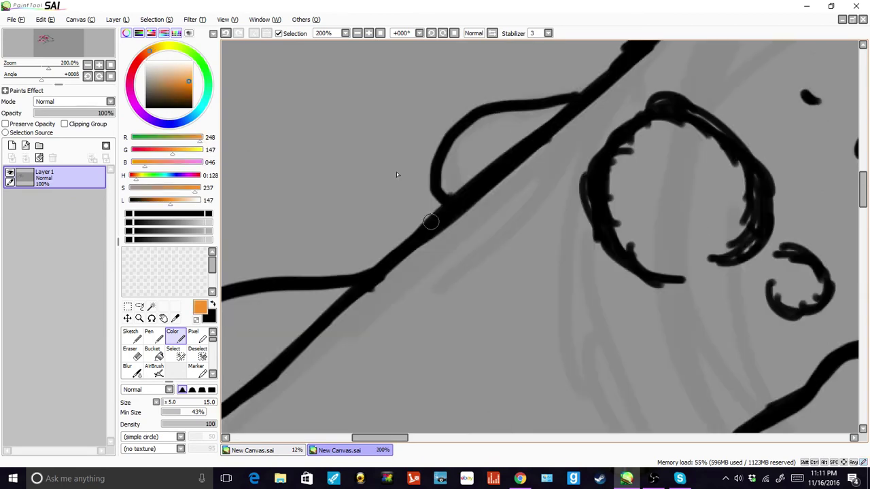
- Fill the three bumps down the back of the neck with light orange (RGB 248, 147, 46)
{"action": "left_click_drag", "start_coordinate": [455, 160], "coordinate": [484, 136]}
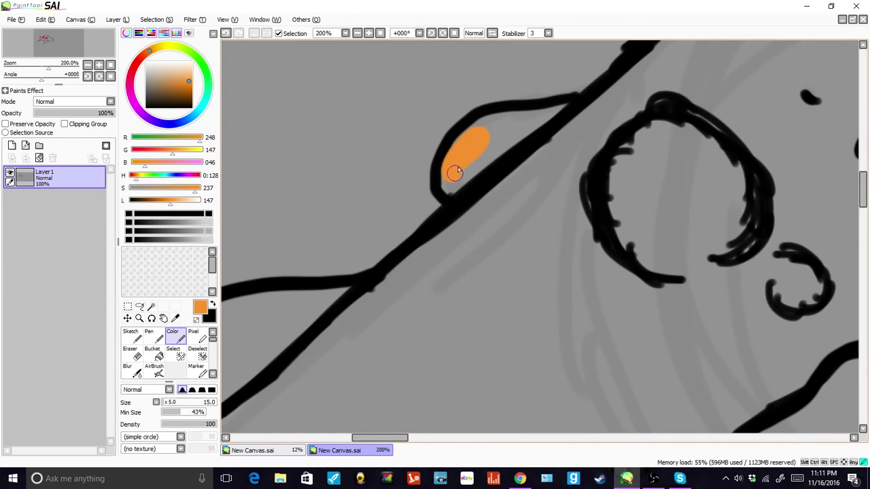
{"action": "mouse_move", "coordinate": [455, 173]}
{"action": "left_mouse_down"}
{"action": "mouse_move", "coordinate": [541, 112]}
{"action": "mouse_move", "coordinate": [510, 140]}
{"action": "left_mouse_up"}
{"action": "scroll", "coordinate": [585, 254], "scroll_direction": "down", "scroll_amount": 5}
{"action": "scroll", "coordinate": [548, 278], "scroll_direction": "up", "scroll_amount": 5}
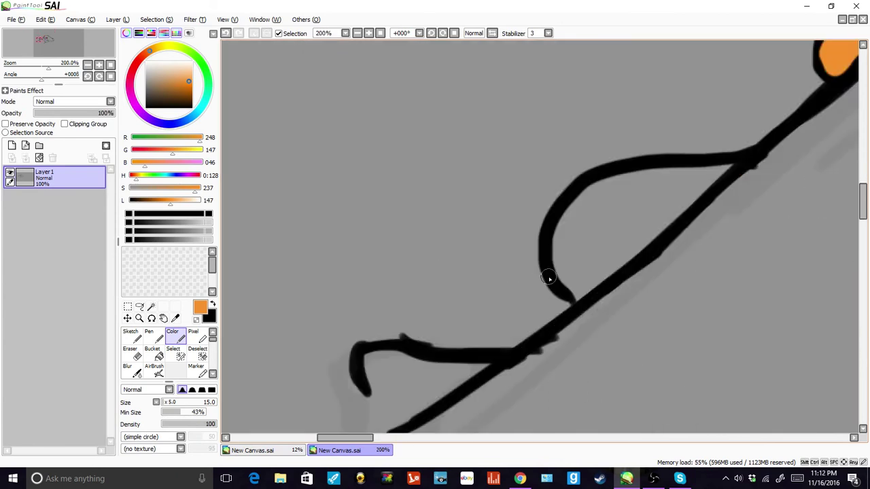
{"action": "scroll", "coordinate": [510, 305], "scroll_direction": "down", "scroll_amount": 3}
{"action": "scroll", "coordinate": [511, 270], "scroll_direction": "up", "scroll_amount": 3}
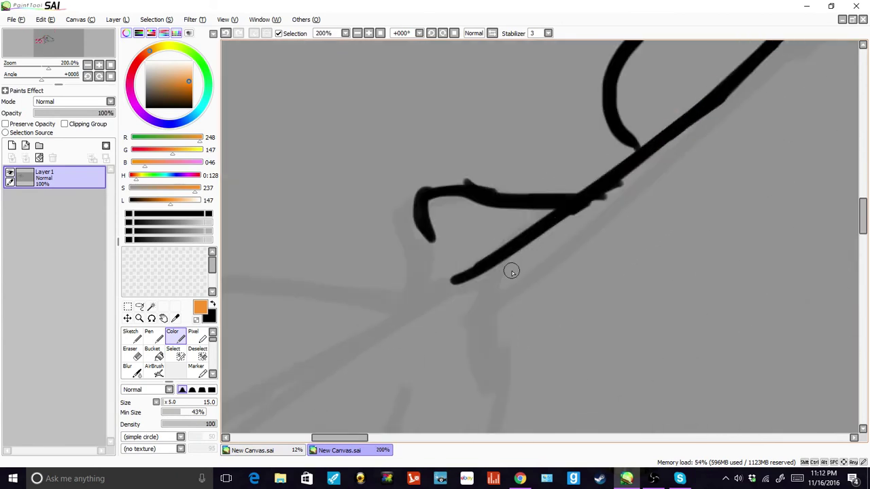
{"action": "mouse_move", "coordinate": [441, 204]}
{"action": "left_mouse_down"}
{"action": "mouse_move", "coordinate": [439, 230]}
{"action": "mouse_move", "coordinate": [449, 263]}
{"action": "mouse_move", "coordinate": [546, 209]}
{"action": "mouse_move", "coordinate": [446, 202]}
{"action": "mouse_move", "coordinate": [459, 233]}
{"action": "mouse_move", "coordinate": [493, 226]}
{"action": "mouse_move", "coordinate": [474, 240]}
{"action": "mouse_move", "coordinate": [555, 202]}
{"action": "left_mouse_up"}
{"action": "scroll", "coordinate": [555, 202], "scroll_direction": "down", "scroll_amount": 3}
{"action": "scroll", "coordinate": [552, 164], "scroll_direction": "up", "scroll_amount": 3}
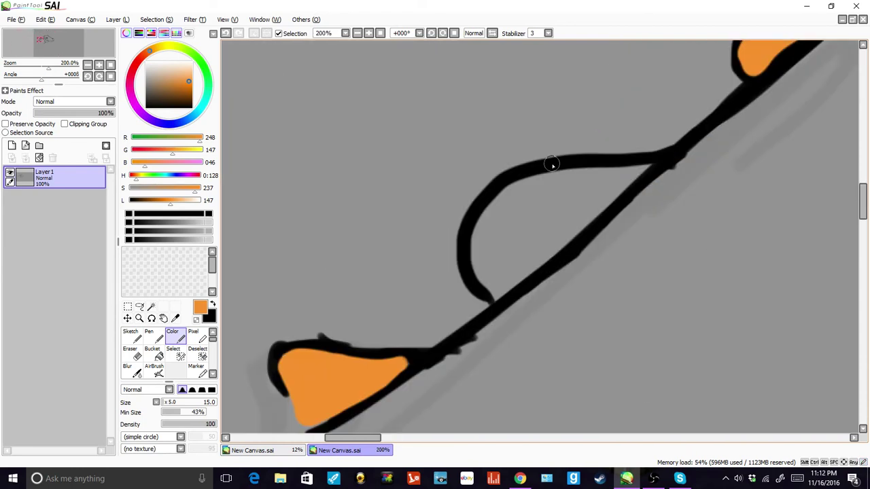
{"action": "mouse_move", "coordinate": [499, 295]}
{"action": "left_mouse_down"}
{"action": "mouse_move", "coordinate": [477, 263]}
{"action": "mouse_move", "coordinate": [508, 201]}
{"action": "mouse_move", "coordinate": [472, 246]}
{"action": "mouse_move", "coordinate": [502, 205]}
{"action": "mouse_move", "coordinate": [532, 188]}
{"action": "mouse_move", "coordinate": [645, 168]}
{"action": "mouse_move", "coordinate": [497, 292]}
{"action": "mouse_move", "coordinate": [582, 213]}
{"action": "mouse_move", "coordinate": [570, 212]}
{"action": "mouse_move", "coordinate": [503, 260]}
{"action": "left_mouse_up"}
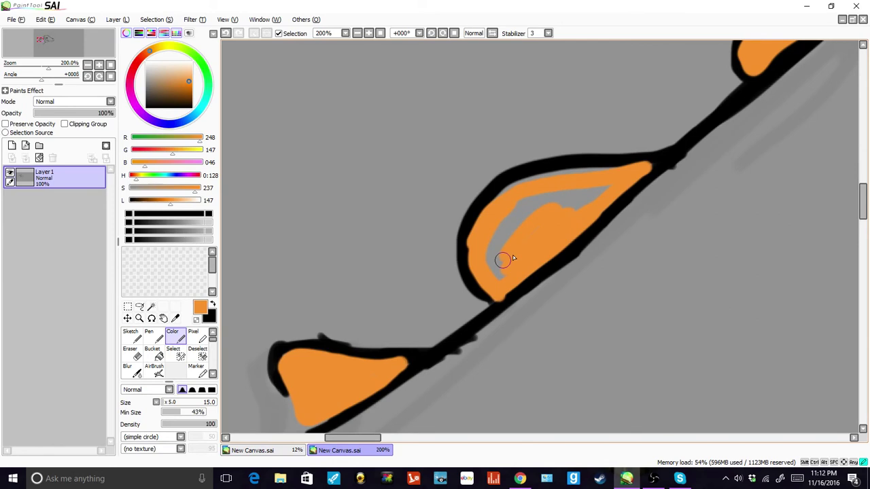
{"action": "mouse_move", "coordinate": [503, 260]}
{"action": "left_mouse_down"}
{"action": "mouse_move", "coordinate": [564, 194]}
{"action": "mouse_move", "coordinate": [490, 224]}
{"action": "left_mouse_up"}
- Pick a darker orange (RGB 235, 132, 29) and shade parts of the three bumps down the back of the neck
{"action": "left_click", "coordinate": [304, 366], "text": "alt"}
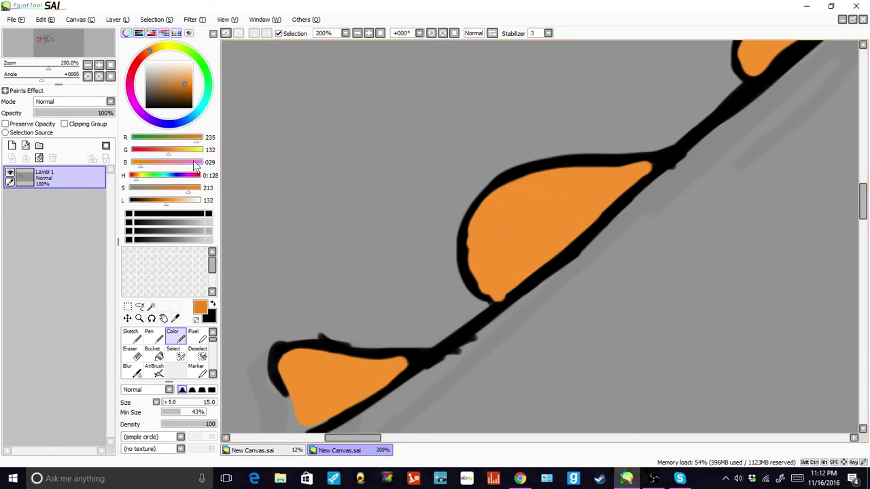
{"action": "mouse_move", "coordinate": [304, 367]}
{"action": "left_mouse_down"}
{"action": "mouse_move", "coordinate": [323, 369]}
{"action": "mouse_move", "coordinate": [344, 393]}
{"action": "mouse_move", "coordinate": [375, 391]}
{"action": "mouse_move", "coordinate": [405, 361]}
{"action": "mouse_move", "coordinate": [284, 364]}
{"action": "left_mouse_up"}
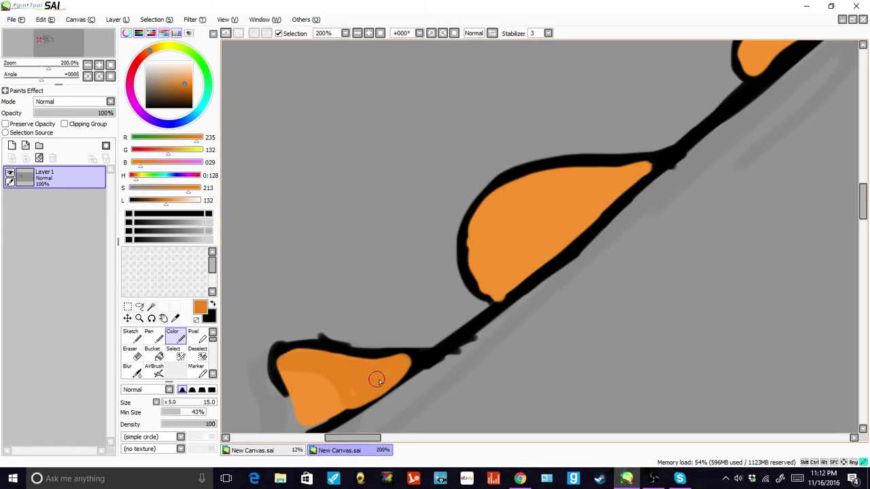
{"action": "mouse_move", "coordinate": [509, 296]}
{"action": "left_mouse_down"}
{"action": "mouse_move", "coordinate": [493, 281]}
{"action": "mouse_move", "coordinate": [497, 246]}
{"action": "mouse_move", "coordinate": [563, 173]}
{"action": "mouse_move", "coordinate": [512, 182]}
{"action": "mouse_move", "coordinate": [470, 223]}
{"action": "mouse_move", "coordinate": [482, 284]}
{"action": "mouse_move", "coordinate": [493, 291]}
{"action": "mouse_move", "coordinate": [476, 252]}
{"action": "mouse_move", "coordinate": [482, 233]}
{"action": "mouse_move", "coordinate": [493, 238]}
{"action": "mouse_move", "coordinate": [531, 185]}
{"action": "left_mouse_up"}
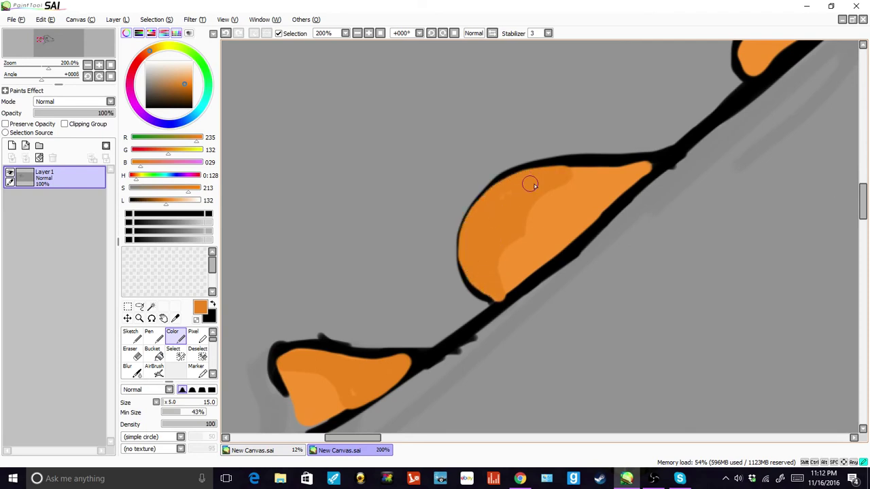
{"action": "scroll", "coordinate": [531, 185], "scroll_direction": "down", "scroll_amount": 3}
{"action": "scroll", "coordinate": [587, 146], "scroll_direction": "up", "scroll_amount": 3}
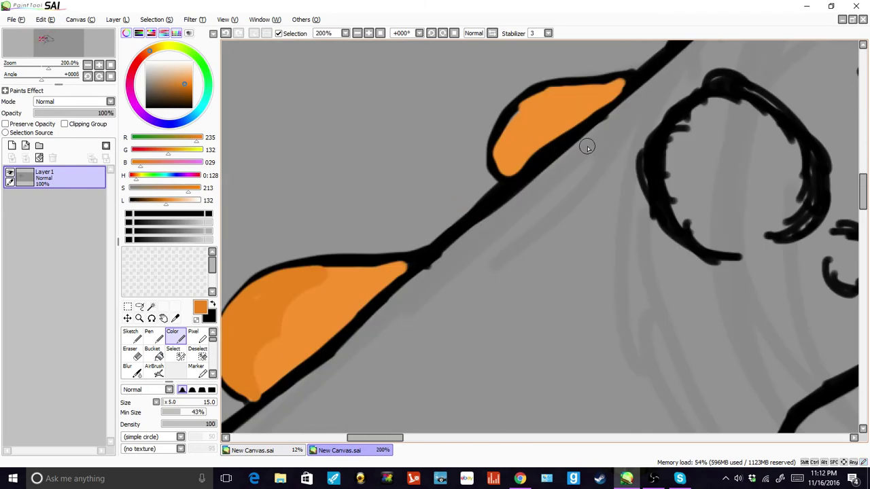
{"action": "mouse_move", "coordinate": [516, 120]}
{"action": "left_mouse_down"}
{"action": "mouse_move", "coordinate": [565, 124]}
{"action": "mouse_move", "coordinate": [623, 83]}
{"action": "mouse_move", "coordinate": [559, 93]}
{"action": "left_mouse_up"}
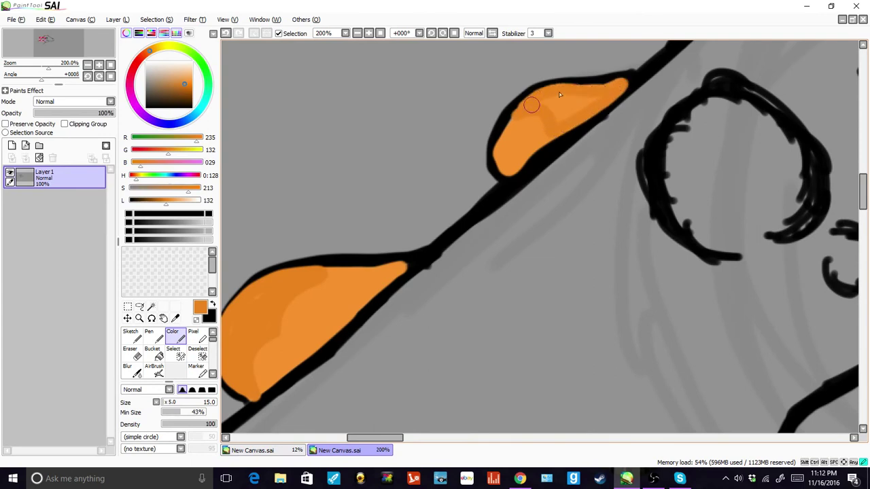
- Shade the two bumps on top of the head with the darker orange and undo the last shading stroke
{"action": "scroll", "coordinate": [601, 137], "scroll_direction": "down", "scroll_amount": 3}
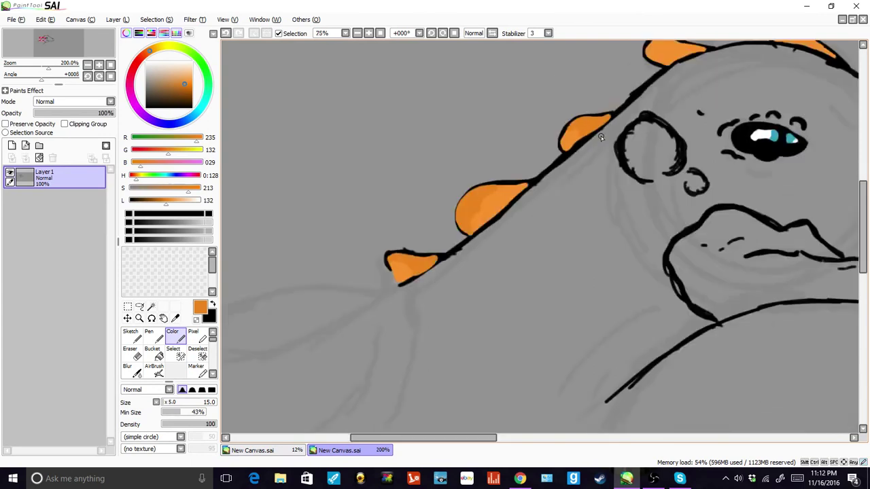
{"action": "scroll", "coordinate": [658, 95], "scroll_direction": "down", "scroll_amount": 3}
{"action": "scroll", "coordinate": [656, 94], "scroll_direction": "up", "scroll_amount": 6}
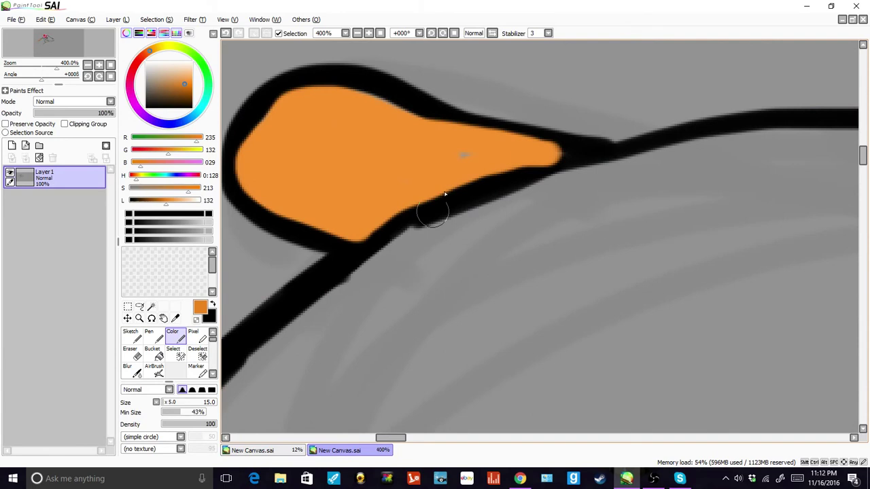
{"action": "mouse_move", "coordinate": [445, 195]}
{"action": "left_mouse_down"}
{"action": "mouse_move", "coordinate": [549, 152]}
{"action": "mouse_move", "coordinate": [426, 189]}
{"action": "mouse_move", "coordinate": [404, 205]}
{"action": "left_mouse_up"}
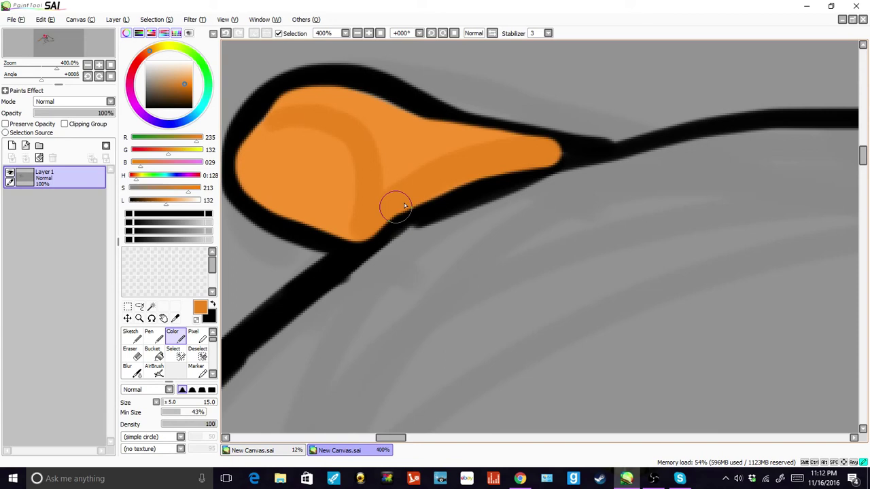
{"action": "mouse_move", "coordinate": [407, 195]}
{"action": "left_mouse_down"}
{"action": "mouse_move", "coordinate": [430, 148]}
{"action": "mouse_move", "coordinate": [430, 116]}
{"action": "left_mouse_up"}
{"action": "scroll", "coordinate": [430, 116], "scroll_direction": "down", "scroll_amount": 3}
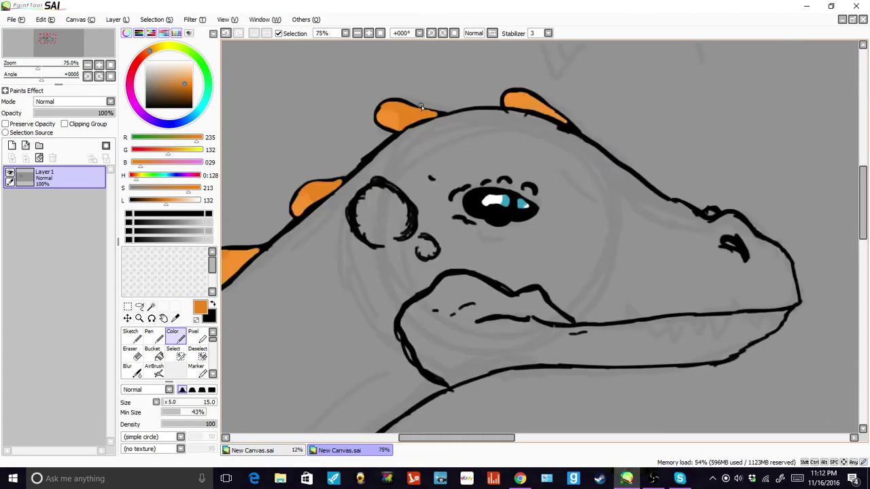
{"action": "scroll", "coordinate": [500, 103], "scroll_direction": "up", "scroll_amount": 2}
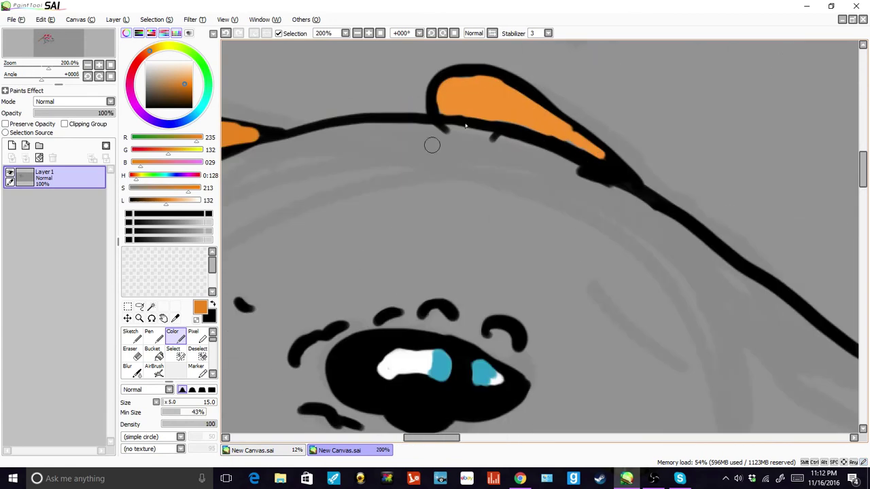
{"action": "left_click_drag", "start_coordinate": [479, 77], "coordinate": [564, 133]}
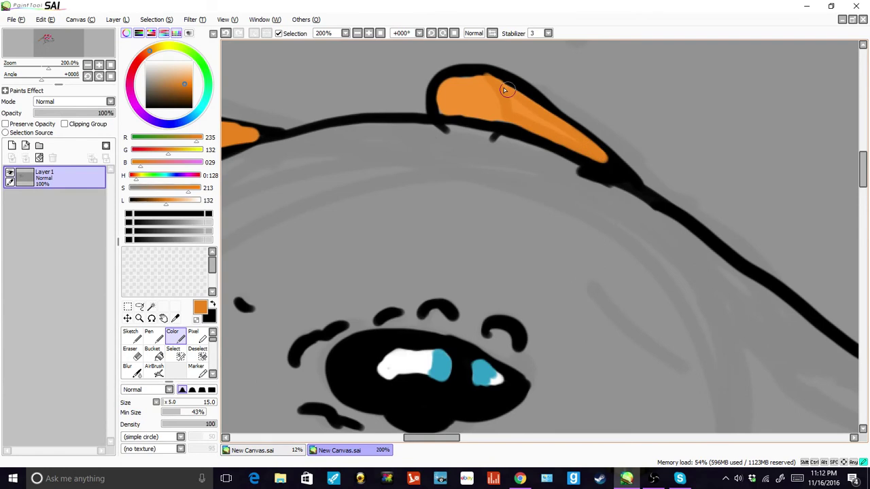
{"action": "key", "text": "ctrl+z"}
- Check the whole drawing and add a new layer above the line art
{"action": "scroll", "coordinate": [400, 192], "scroll_direction": "down", "scroll_amount": 5}
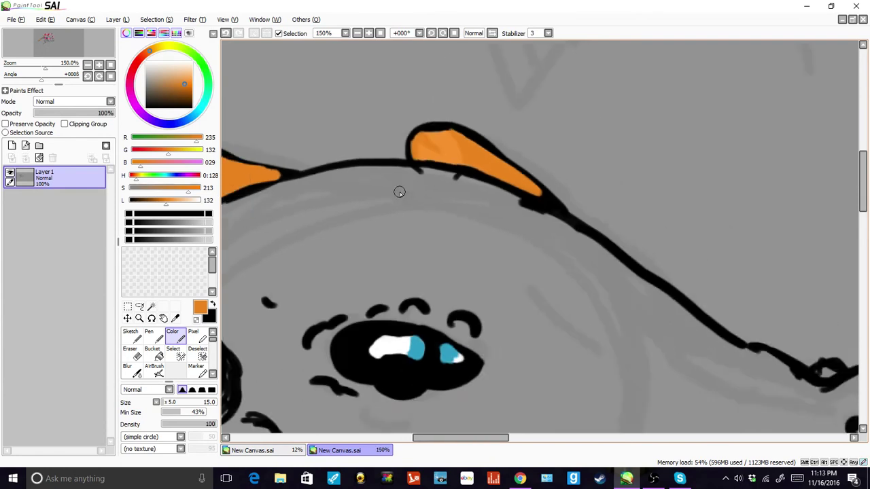
{"action": "scroll", "coordinate": [402, 268], "scroll_direction": "down", "scroll_amount": 2}
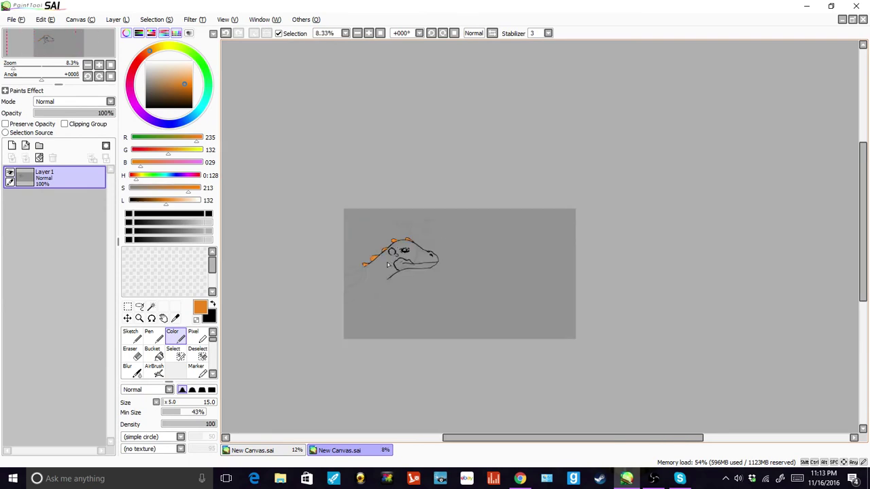
{"action": "scroll", "coordinate": [387, 265], "scroll_direction": "up", "scroll_amount": 5}
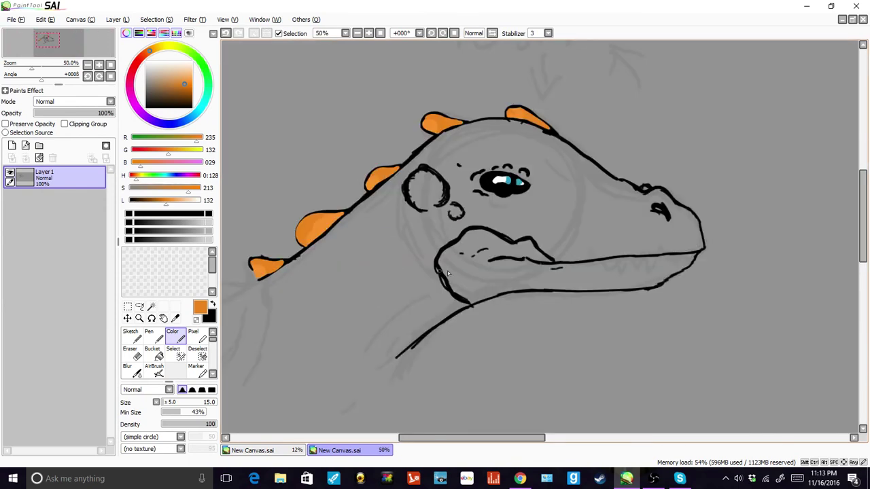
{"action": "left_click", "coordinate": [12, 146]}
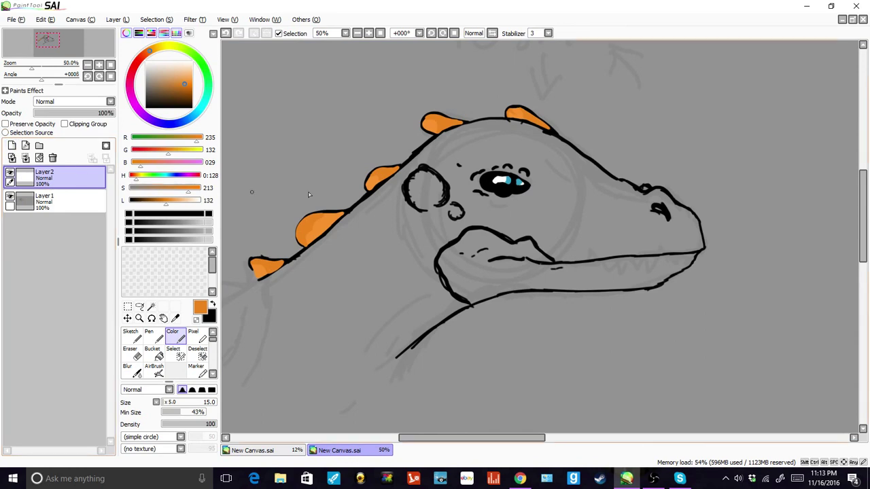
- Paint the lower jaw light grey (RGB 210, 210, 210) with a size 55 brush at density 45
{"action": "scroll", "coordinate": [450, 203], "scroll_direction": "down", "scroll_amount": 3}
{"action": "scroll", "coordinate": [451, 202], "scroll_direction": "down", "scroll_amount": 1}
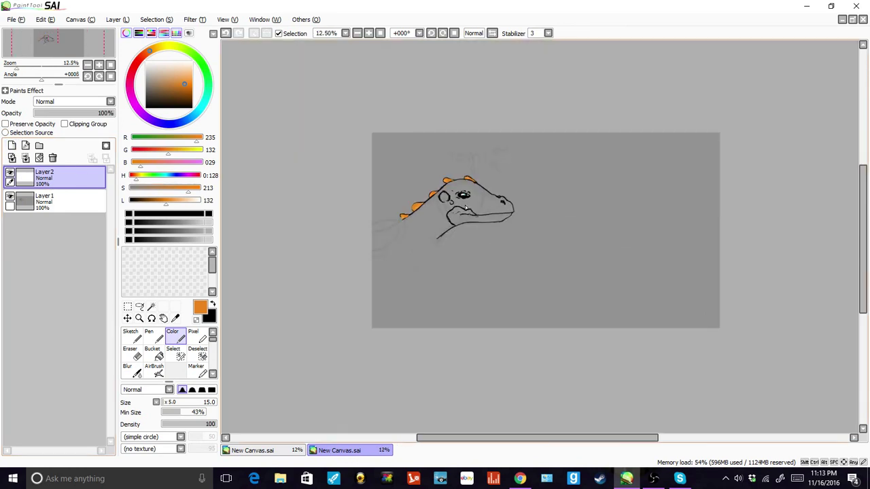
{"action": "scroll", "coordinate": [465, 208], "scroll_direction": "up", "scroll_amount": 5}
{"action": "scroll", "coordinate": [544, 206], "scroll_direction": "down", "scroll_amount": 3}
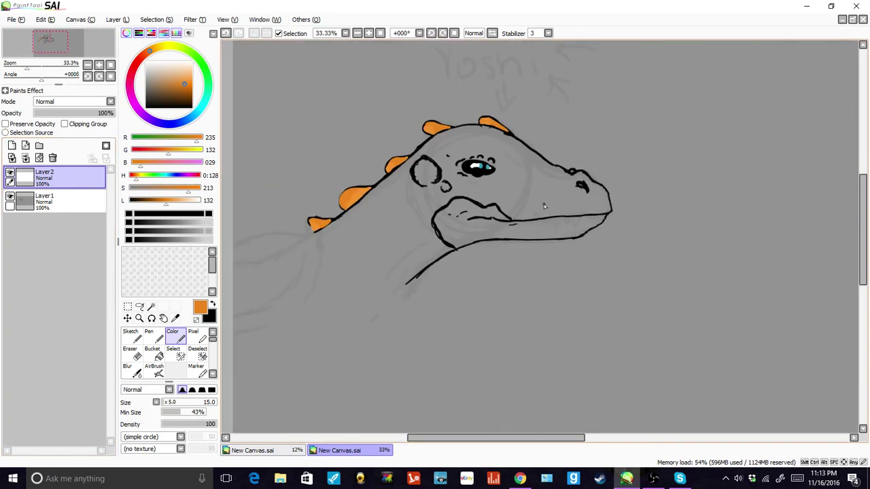
{"action": "scroll", "coordinate": [544, 204], "scroll_direction": "up", "scroll_amount": 3}
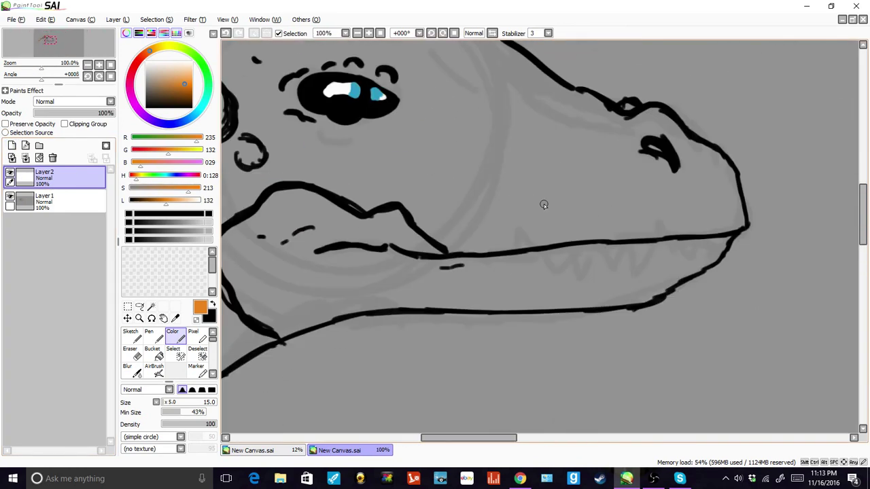
{"action": "left_click", "coordinate": [152, 67]}
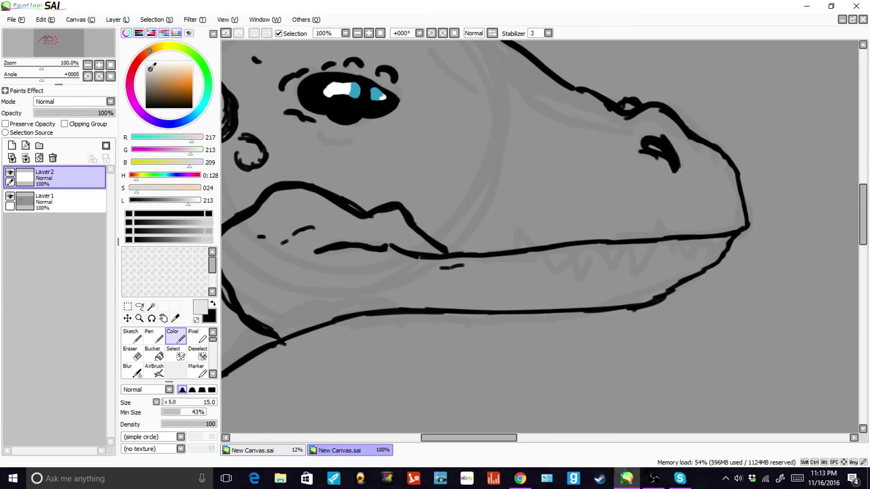
{"action": "left_click", "coordinate": [145, 70]}
{"action": "mouse_move", "coordinate": [203, 424]}
{"action": "left_mouse_down"}
{"action": "mouse_move", "coordinate": [186, 424]}
{"action": "mouse_move", "coordinate": [170, 407]}
{"action": "left_mouse_up"}
{"action": "left_click", "coordinate": [176, 405]}
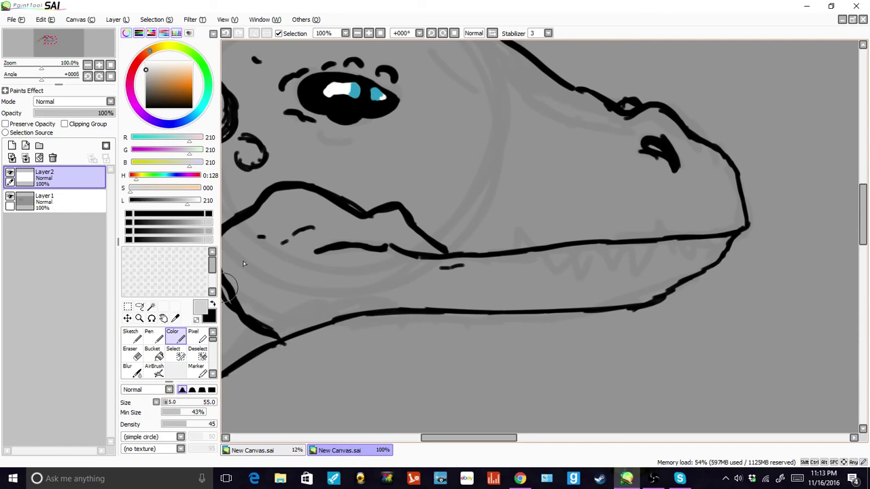
{"action": "mouse_move", "coordinate": [257, 252]}
{"action": "left_mouse_down"}
{"action": "mouse_move", "coordinate": [237, 284]}
{"action": "mouse_move", "coordinate": [272, 274]}
{"action": "mouse_move", "coordinate": [289, 321]}
{"action": "mouse_move", "coordinate": [282, 291]}
{"action": "mouse_move", "coordinate": [280, 325]}
{"action": "mouse_move", "coordinate": [276, 258]}
{"action": "mouse_move", "coordinate": [257, 274]}
{"action": "mouse_move", "coordinate": [335, 226]}
{"action": "mouse_move", "coordinate": [353, 235]}
{"action": "mouse_move", "coordinate": [396, 222]}
{"action": "mouse_move", "coordinate": [424, 244]}
{"action": "mouse_move", "coordinate": [318, 269]}
{"action": "mouse_move", "coordinate": [345, 290]}
{"action": "mouse_move", "coordinate": [381, 257]}
{"action": "mouse_move", "coordinate": [336, 285]}
{"action": "mouse_move", "coordinate": [314, 328]}
{"action": "mouse_move", "coordinate": [349, 300]}
{"action": "mouse_move", "coordinate": [377, 300]}
{"action": "mouse_move", "coordinate": [427, 267]}
{"action": "mouse_move", "coordinate": [515, 293]}
{"action": "left_mouse_up"}
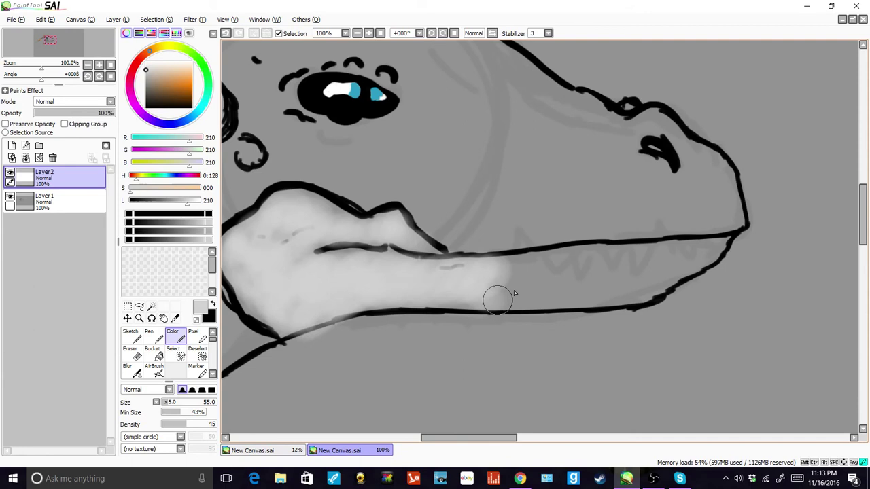
{"action": "left_click_drag", "start_coordinate": [498, 299], "coordinate": [542, 289]}
- Pick bright green (RGB 66, 234, 30) and paint the neck, head and snout with a size 185 brush
{"action": "scroll", "coordinate": [628, 274], "scroll_direction": "down", "scroll_amount": 5}
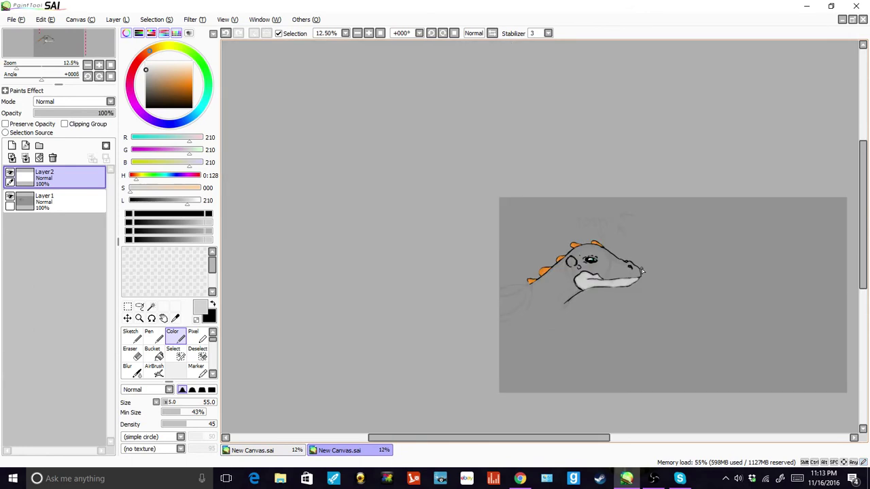
{"action": "scroll", "coordinate": [629, 275], "scroll_direction": "up", "scroll_amount": 4}
{"action": "scroll", "coordinate": [461, 350], "scroll_direction": "down", "scroll_amount": 2}
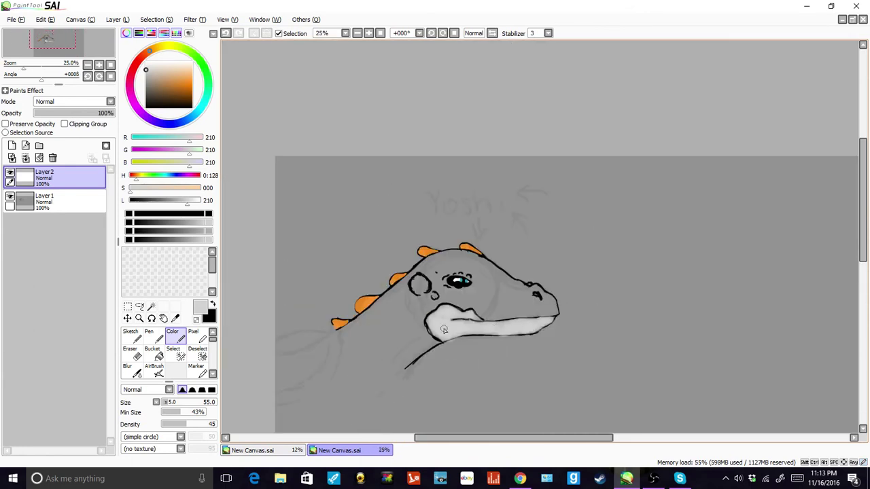
{"action": "scroll", "coordinate": [377, 345], "scroll_direction": "up", "scroll_amount": 2}
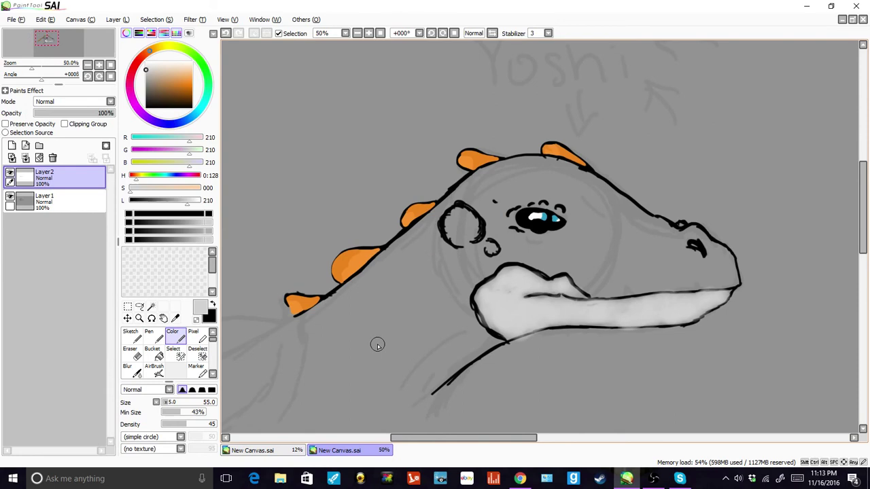
{"action": "left_click", "coordinate": [197, 63]}
{"action": "left_click", "coordinate": [183, 83]}
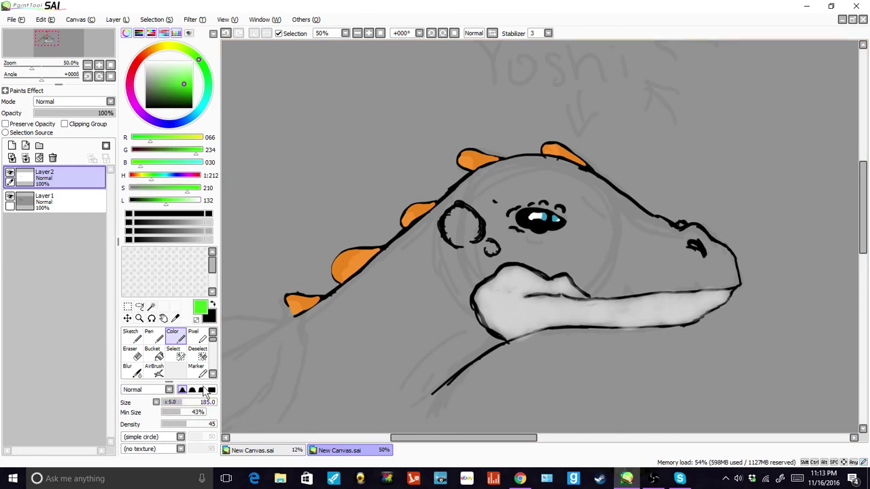
{"action": "left_click", "coordinate": [184, 402]}
{"action": "left_click_drag", "start_coordinate": [366, 329], "coordinate": [372, 324]}
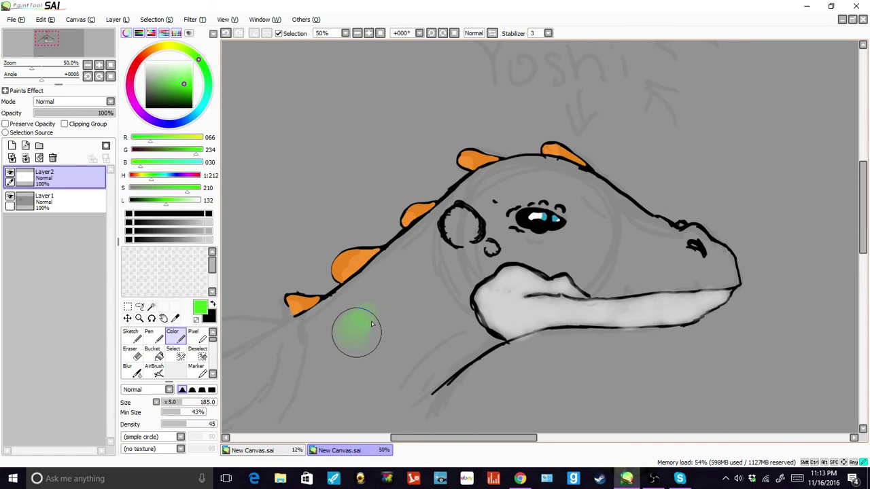
{"action": "mouse_move", "coordinate": [372, 324]}
{"action": "left_mouse_down"}
{"action": "mouse_move", "coordinate": [359, 317]}
{"action": "mouse_move", "coordinate": [714, 266]}
{"action": "left_mouse_up"}
- Reduce the brush to size 45 and fill the remaining gaps around the jaw, eye and cheek spots with the same green
{"action": "key", "text": "["}
{"action": "key", "text": "["}
{"action": "key", "text": "["}
{"action": "key", "text": "["}
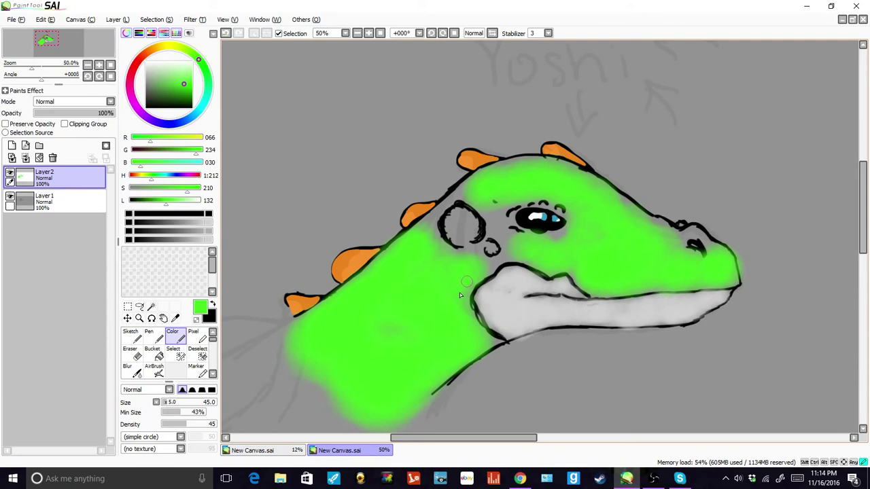
{"action": "mouse_move", "coordinate": [479, 272]}
{"action": "left_mouse_down"}
{"action": "mouse_move", "coordinate": [575, 268]}
{"action": "mouse_move", "coordinate": [597, 269]}
{"action": "left_mouse_up"}
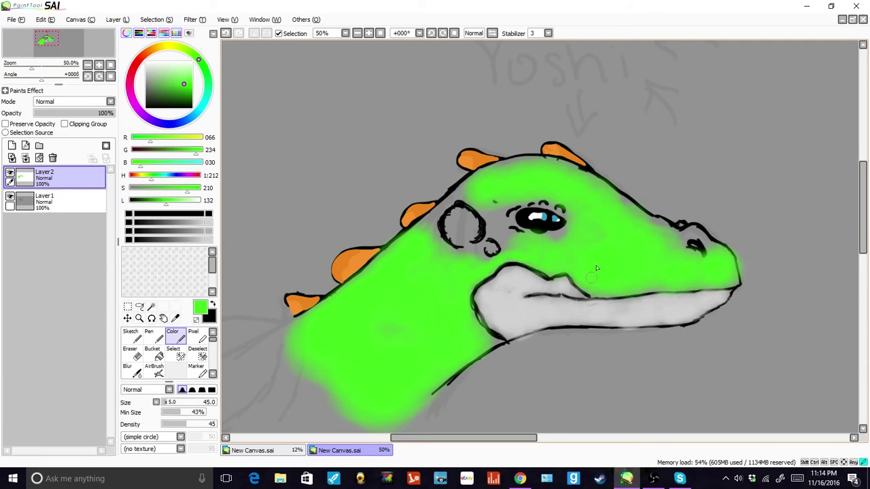
{"action": "left_click_drag", "start_coordinate": [505, 210], "coordinate": [520, 227]}
{"action": "mouse_move", "coordinate": [567, 211]}
{"action": "left_mouse_down"}
{"action": "mouse_move", "coordinate": [496, 218]}
{"action": "mouse_move", "coordinate": [497, 194]}
{"action": "mouse_move", "coordinate": [509, 250]}
{"action": "mouse_move", "coordinate": [510, 214]}
{"action": "left_mouse_up"}
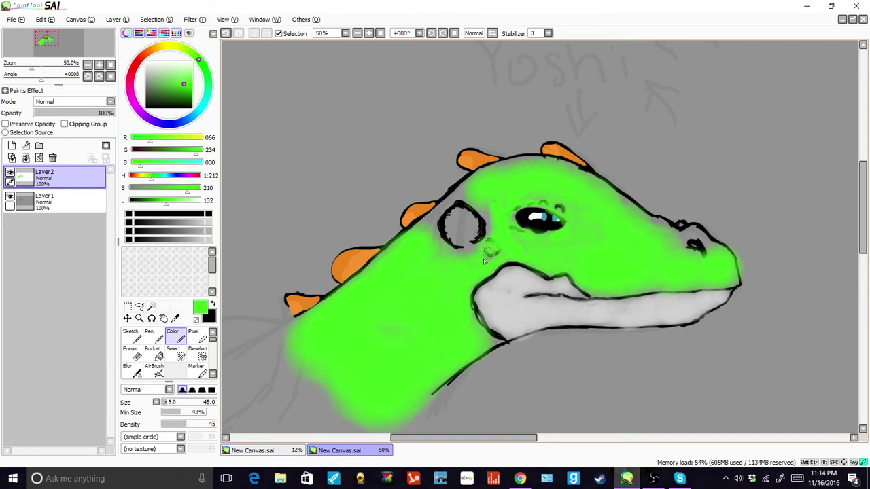
{"action": "mouse_move", "coordinate": [483, 259]}
{"action": "left_mouse_down"}
{"action": "mouse_move", "coordinate": [456, 217]}
{"action": "mouse_move", "coordinate": [486, 223]}
{"action": "left_mouse_up"}
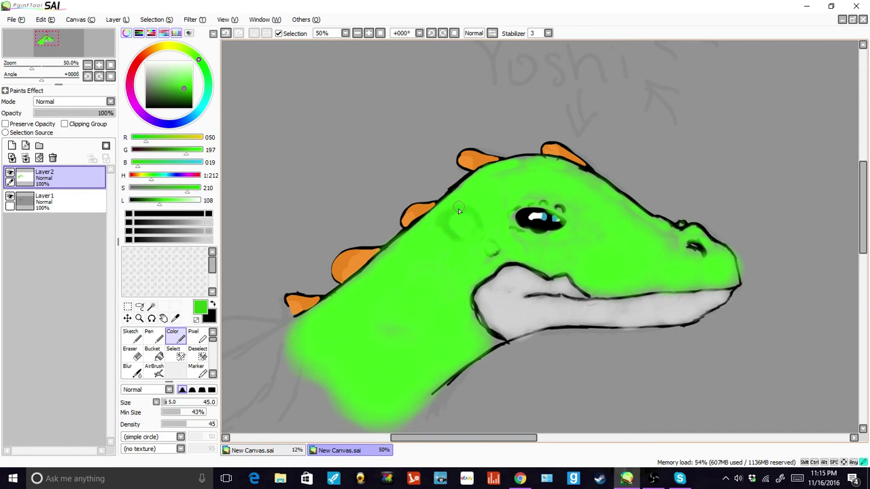
- Shade the cheek spots, underside of the neck and upper jaw with darker greens (RGB 50, 197, 19 and 37, 149, 13)
{"action": "mouse_move", "coordinate": [452, 218]}
{"action": "left_mouse_down"}
{"action": "mouse_move", "coordinate": [458, 243]}
{"action": "mouse_move", "coordinate": [447, 238]}
{"action": "mouse_move", "coordinate": [481, 221]}
{"action": "mouse_move", "coordinate": [465, 202]}
{"action": "mouse_move", "coordinate": [486, 225]}
{"action": "mouse_move", "coordinate": [469, 217]}
{"action": "mouse_move", "coordinate": [483, 253]}
{"action": "mouse_move", "coordinate": [496, 247]}
{"action": "mouse_move", "coordinate": [491, 240]}
{"action": "mouse_move", "coordinate": [485, 251]}
{"action": "mouse_move", "coordinate": [494, 249]}
{"action": "mouse_move", "coordinate": [474, 240]}
{"action": "left_mouse_up"}
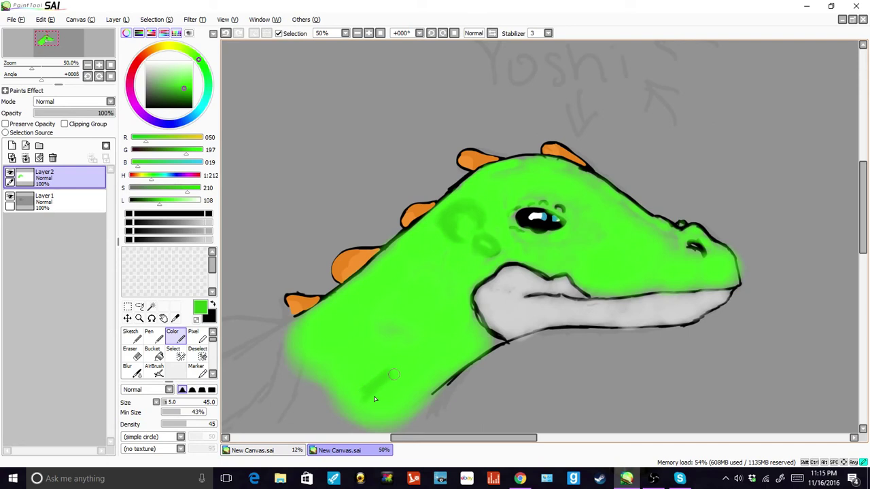
{"action": "left_click_drag", "start_coordinate": [416, 383], "coordinate": [462, 354]}
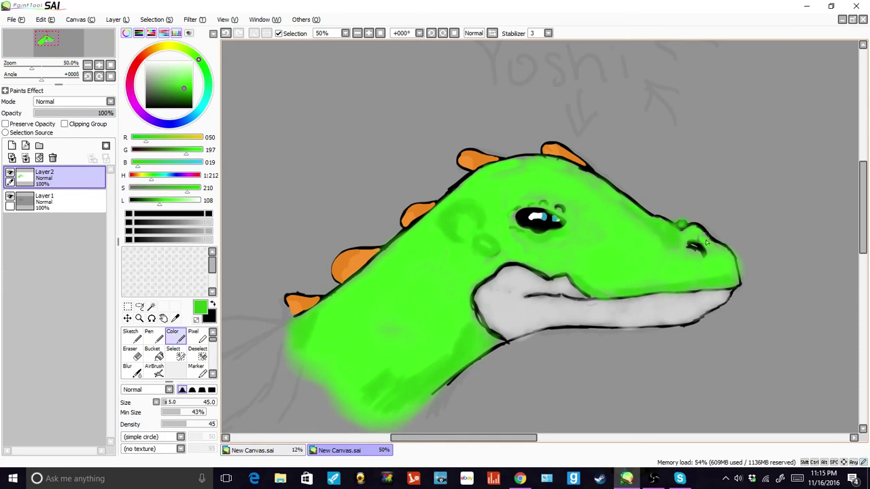
{"action": "left_click", "coordinate": [184, 93]}
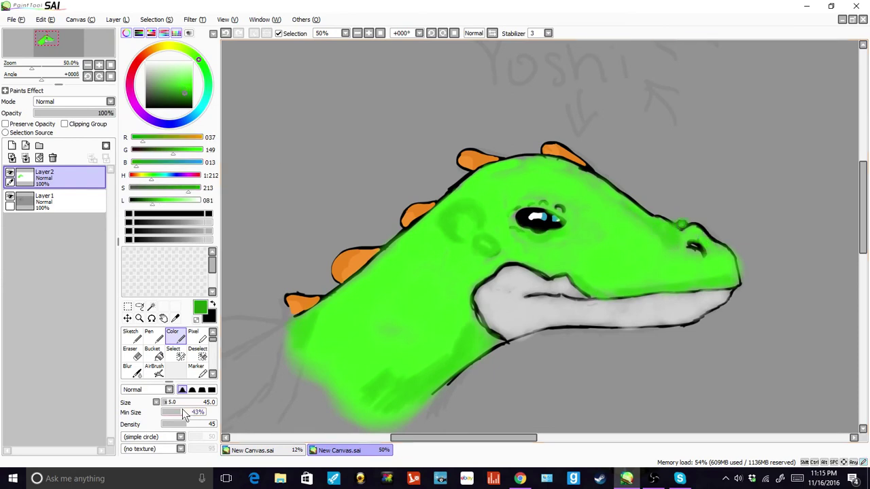
{"action": "left_click_drag", "start_coordinate": [185, 402], "coordinate": [174, 404]}
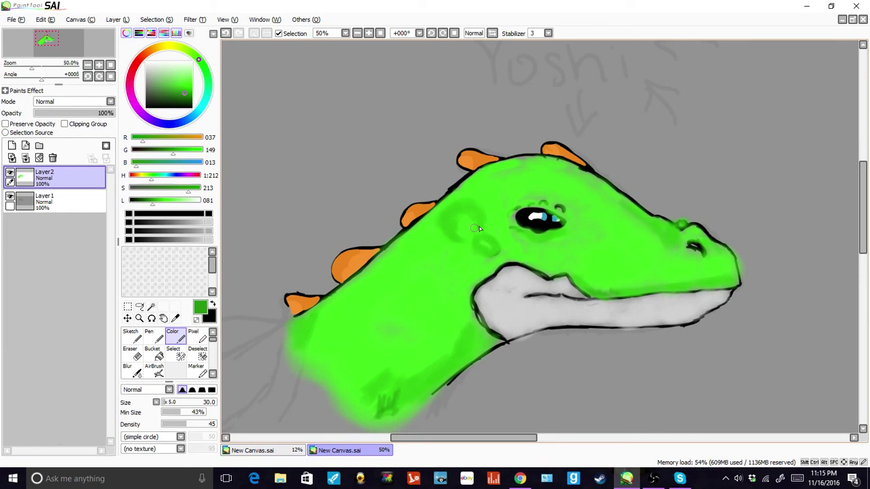
- Switch to black, raise the brush density to 99 and redraw the outlines of the cheek spots
{"action": "left_click", "coordinate": [128, 213]}
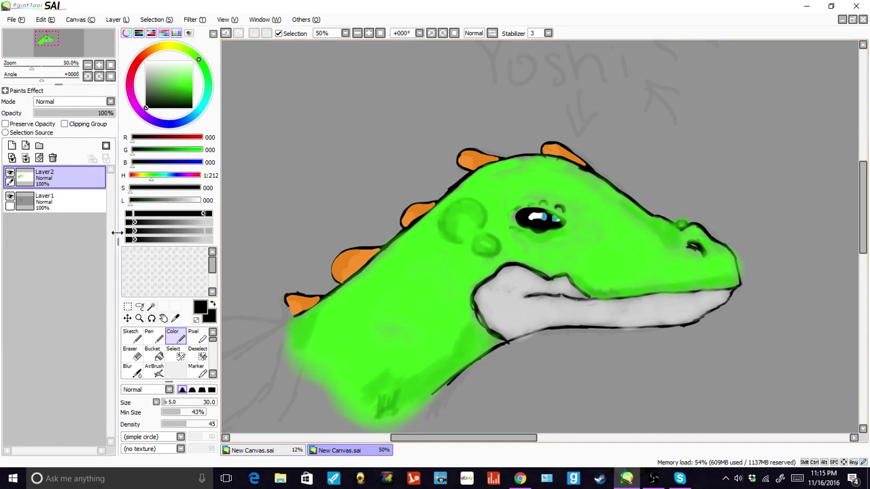
{"action": "left_click", "coordinate": [213, 424]}
{"action": "left_click_drag", "start_coordinate": [180, 405], "coordinate": [168, 404]}
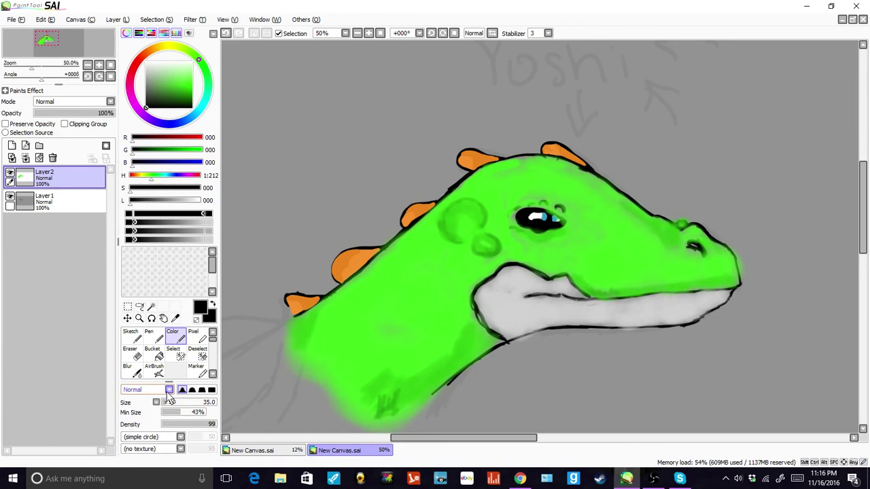
{"action": "mouse_move", "coordinate": [445, 238]}
{"action": "left_mouse_down"}
{"action": "mouse_move", "coordinate": [481, 257]}
{"action": "mouse_move", "coordinate": [500, 241]}
{"action": "mouse_move", "coordinate": [490, 233]}
{"action": "mouse_move", "coordinate": [477, 238]}
{"action": "left_mouse_up"}
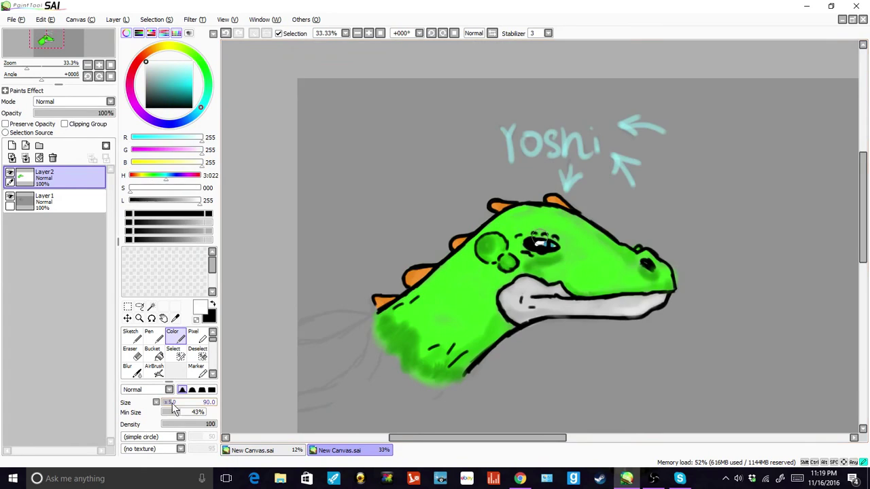
- Paint a white egg beside the Yoshi lettering and add three green spots (RGB 25, 239, 45) to it
{"action": "mouse_move", "coordinate": [421, 144]}
{"action": "left_mouse_down"}
{"action": "mouse_move", "coordinate": [415, 157]}
{"action": "mouse_move", "coordinate": [435, 146]}
{"action": "mouse_move", "coordinate": [424, 165]}
{"action": "mouse_move", "coordinate": [423, 154]}
{"action": "mouse_move", "coordinate": [405, 164]}
{"action": "mouse_move", "coordinate": [404, 156]}
{"action": "mouse_move", "coordinate": [414, 181]}
{"action": "left_mouse_up"}
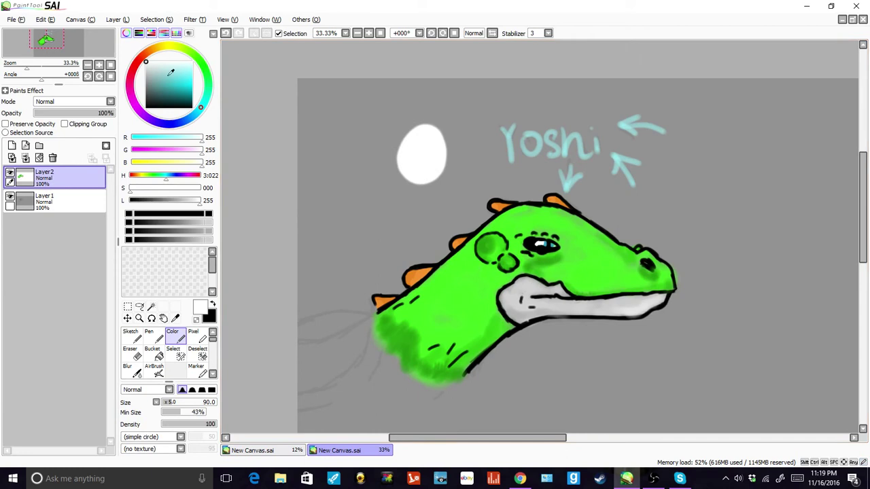
{"action": "left_click", "coordinate": [204, 68]}
{"action": "left_click", "coordinate": [186, 84]}
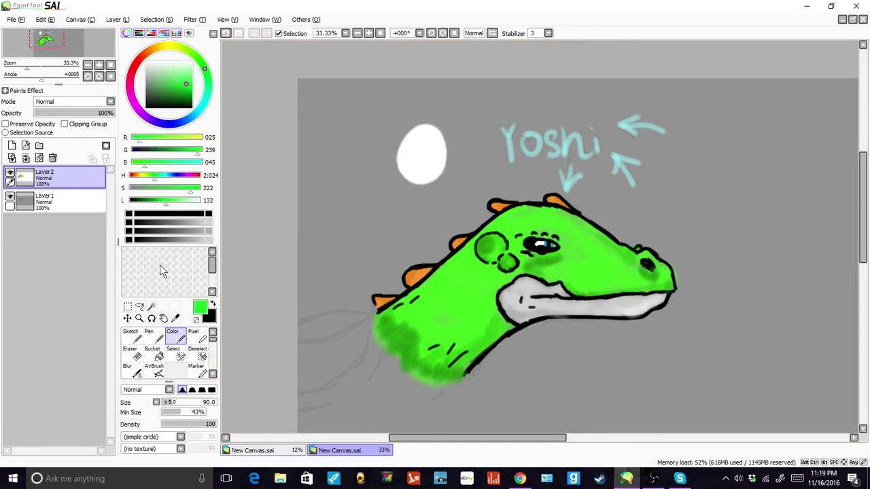
{"action": "left_click", "coordinate": [173, 402]}
{"action": "left_click", "coordinate": [172, 402]}
{"action": "left_click", "coordinate": [409, 158]}
{"action": "left_click", "coordinate": [438, 160]}
{"action": "left_click", "coordinate": [425, 132]}
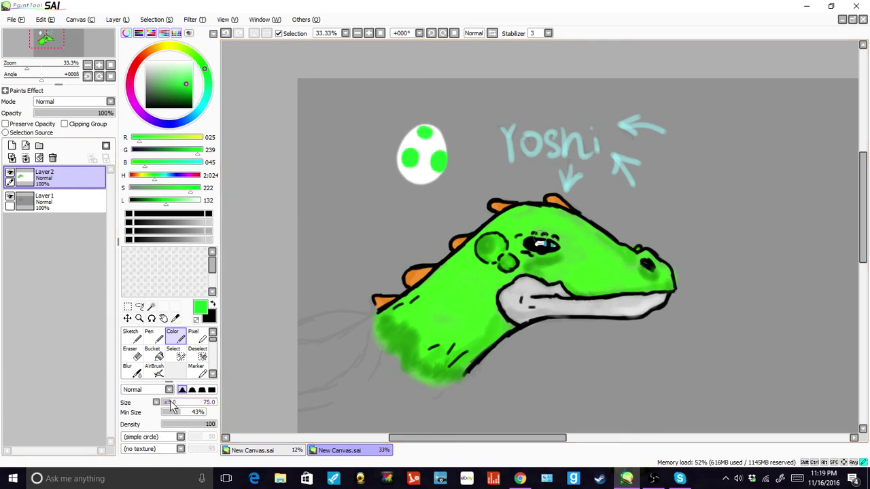
- Handwrite "Leave a Like +" above the snout in near-white (RGB 246, 246, 246) with a size 40 brush
{"action": "left_click", "coordinate": [178, 404]}
{"action": "left_click_drag", "start_coordinate": [178, 404], "coordinate": [170, 404]}
{"action": "left_click", "coordinate": [154, 80]}
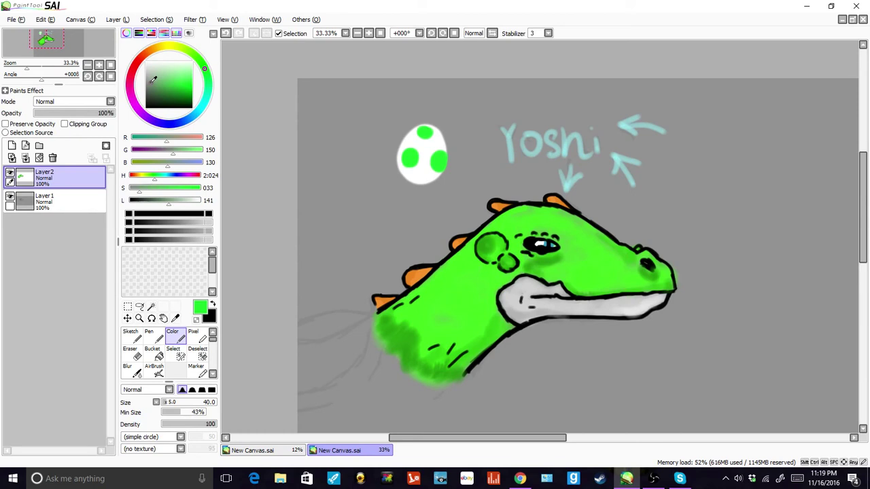
{"action": "left_click", "coordinate": [146, 63]}
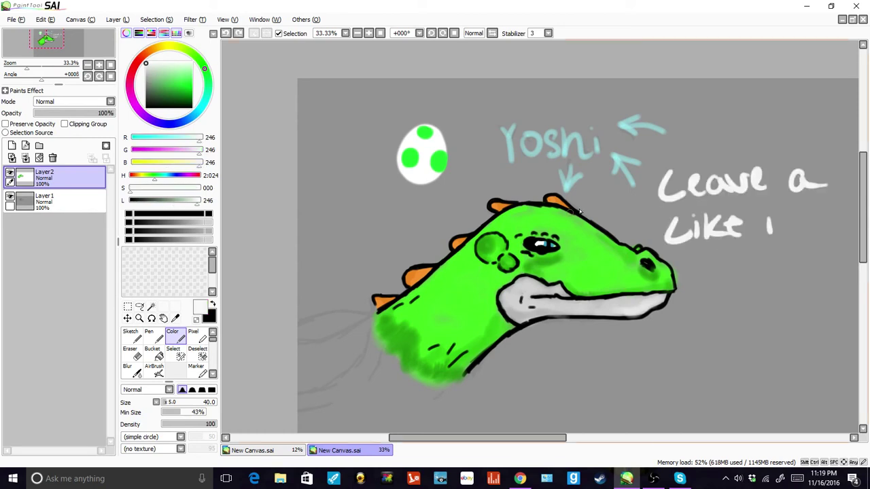
{"action": "left_click_drag", "start_coordinate": [754, 227], "coordinate": [794, 220]}
{"action": "left_click_drag", "start_coordinate": [707, 257], "coordinate": [687, 260]}
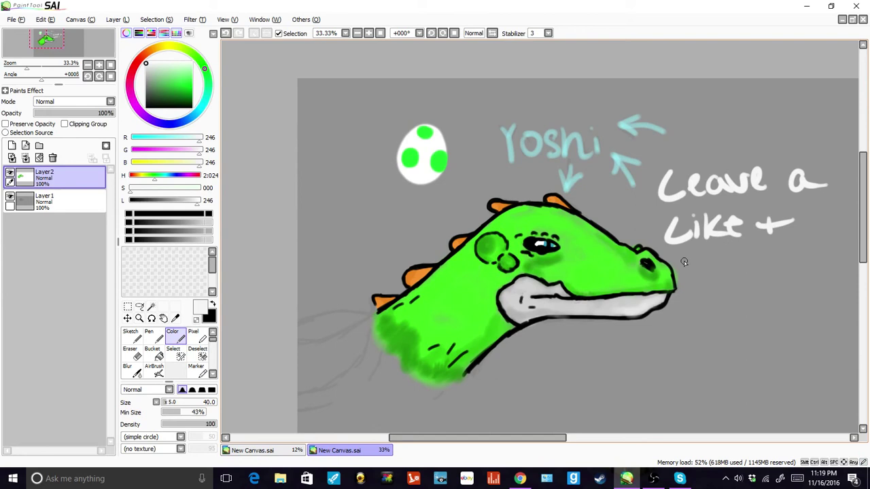